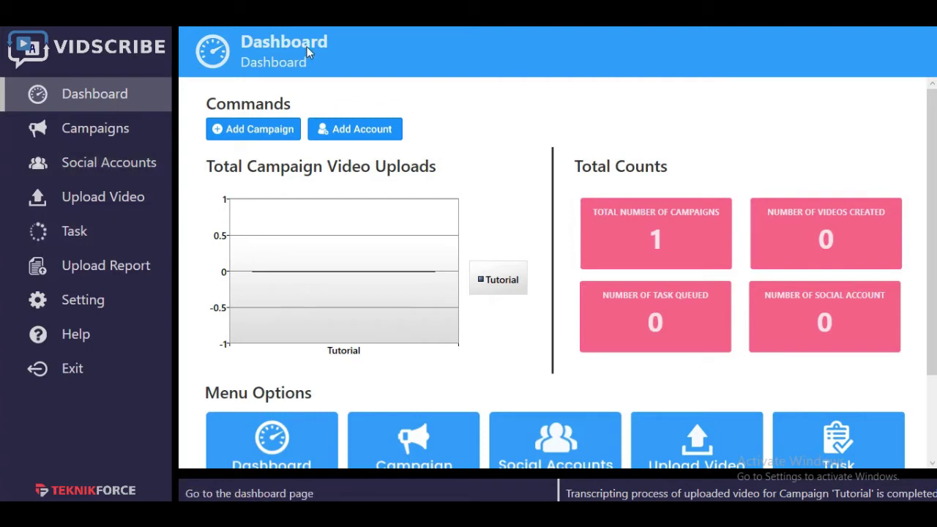
Create a new campaign named Demo and start it to reach its Get Started options
click(86, 145)
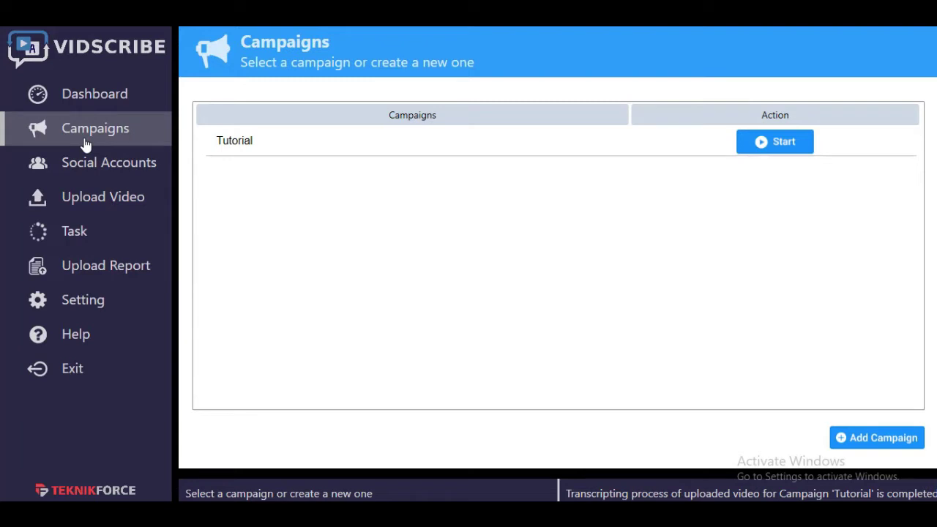
click(888, 439)
text(Demo)
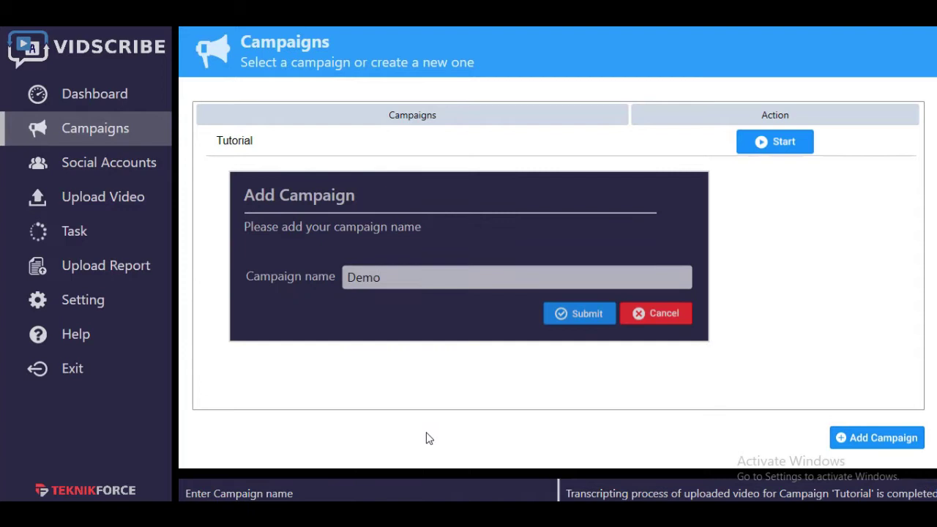
click(556, 313)
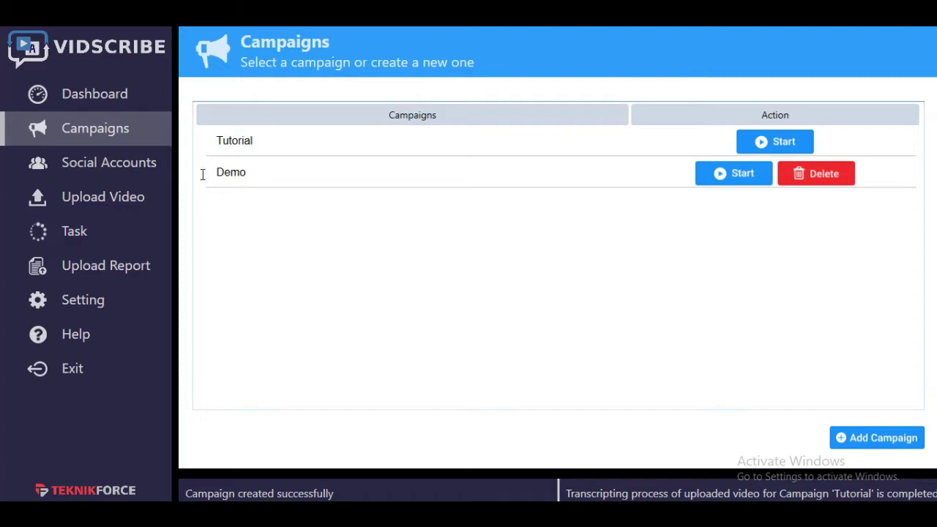
click(738, 176)
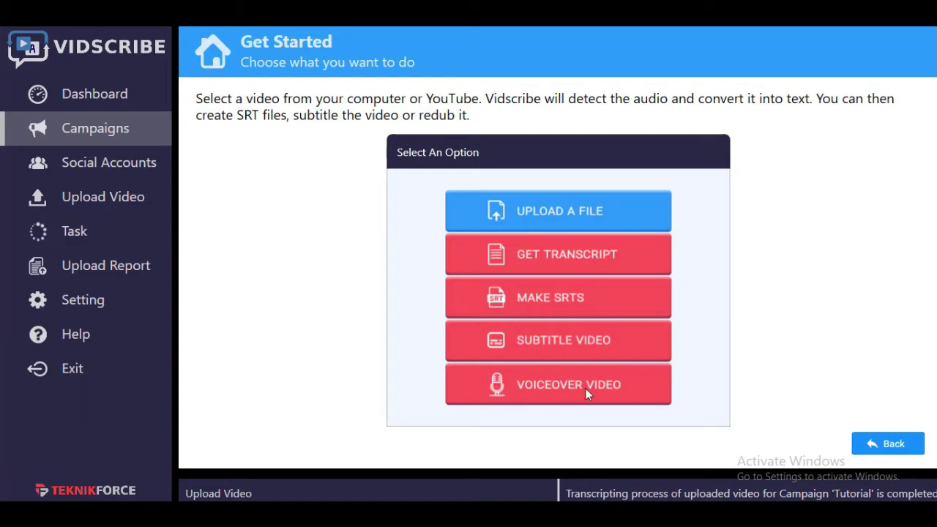
Download the video from a pasted YouTube URL as the Demo source
click(566, 210)
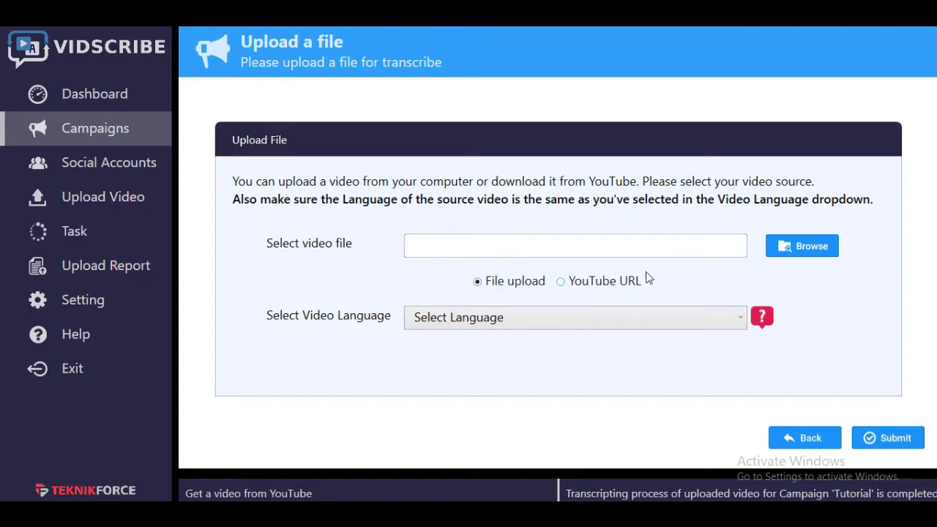
click(813, 247)
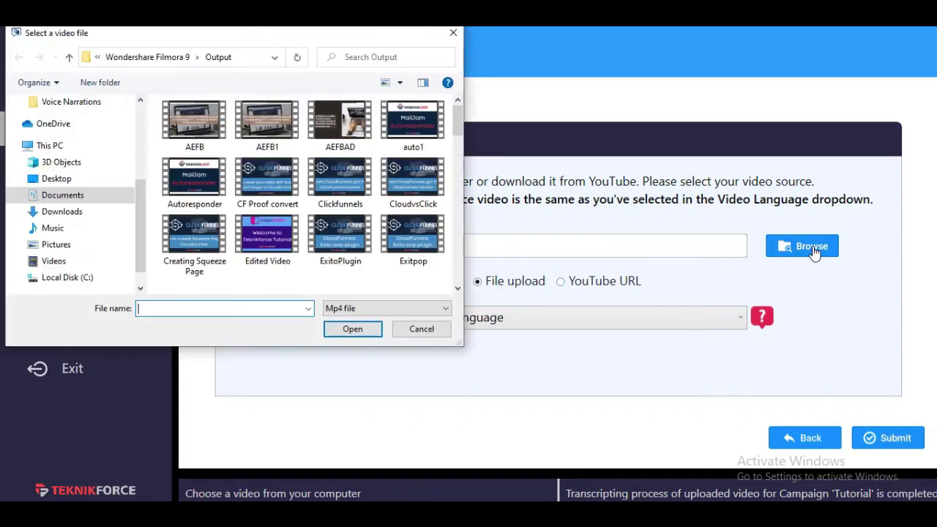
scroll(283, 131, down, 5)
scroll(289, 139, up, 5)
scroll(295, 143, down, 5)
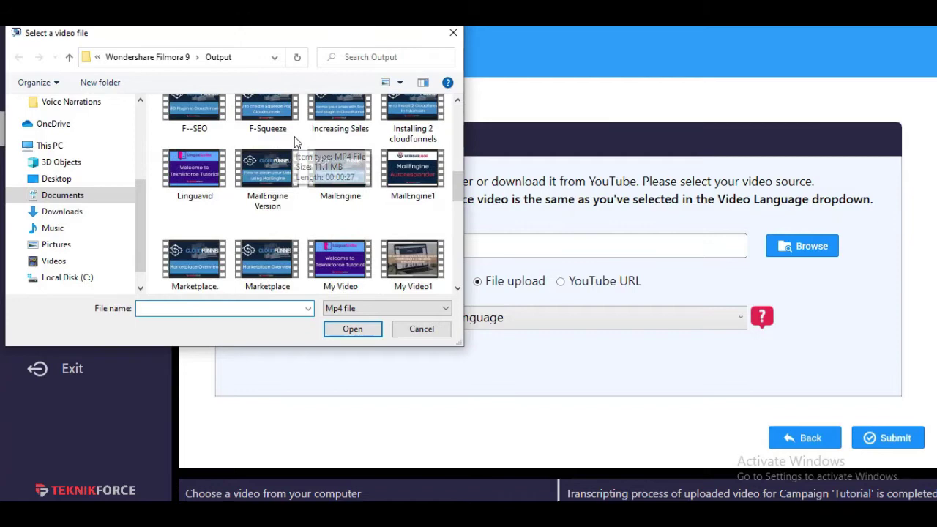
scroll(294, 143, down, 3)
click(453, 33)
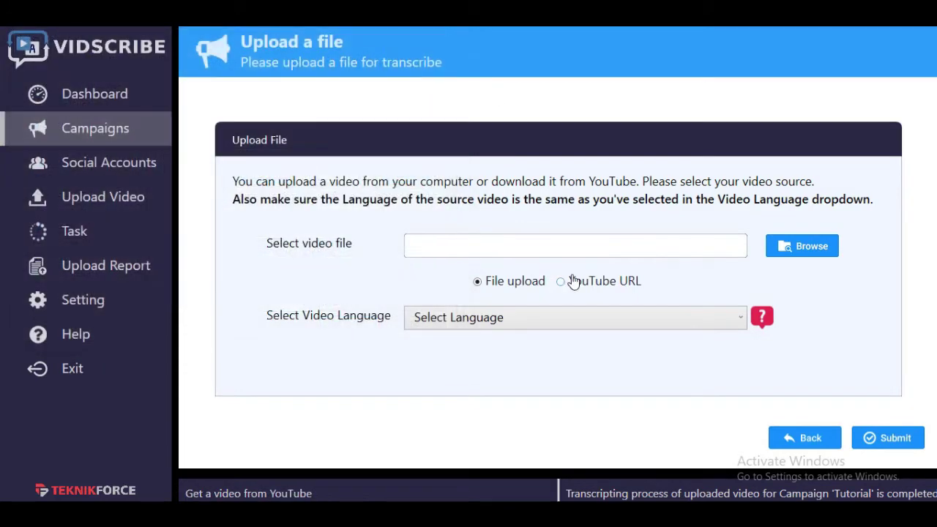
click(573, 282)
click(624, 245)
key(ctrl+v)
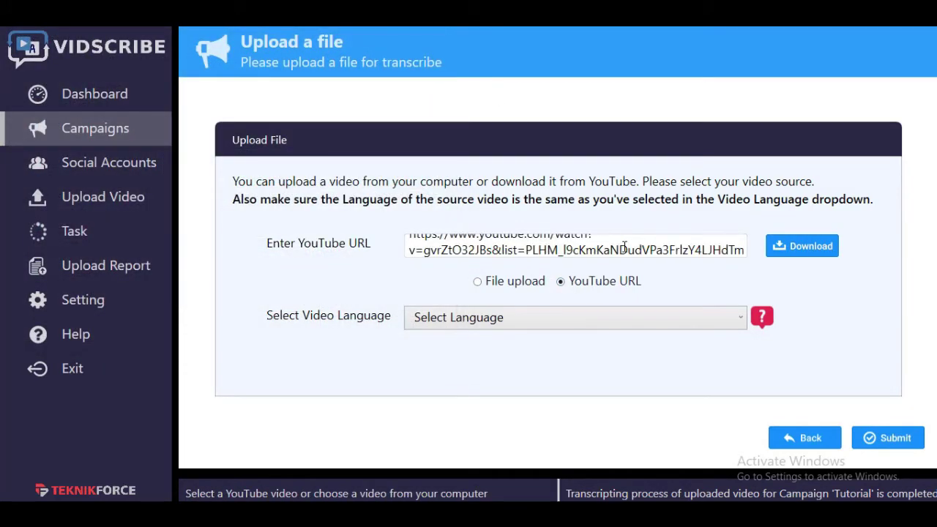
scroll(624, 246, up, 1)
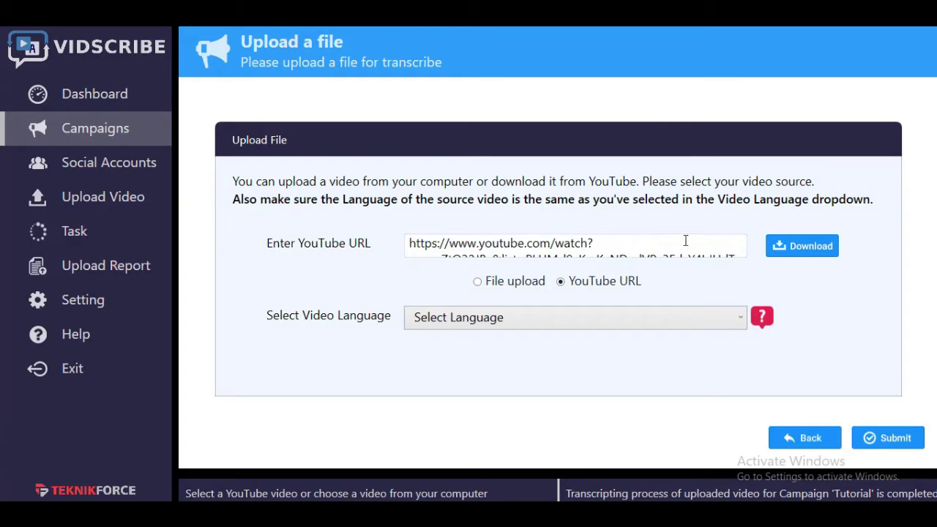
click(822, 252)
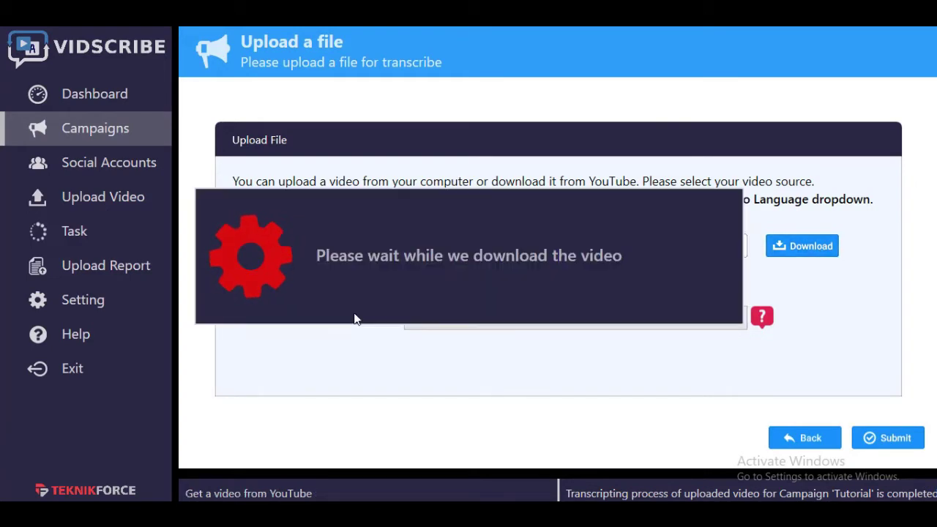
Set the video language to US English
click(496, 322)
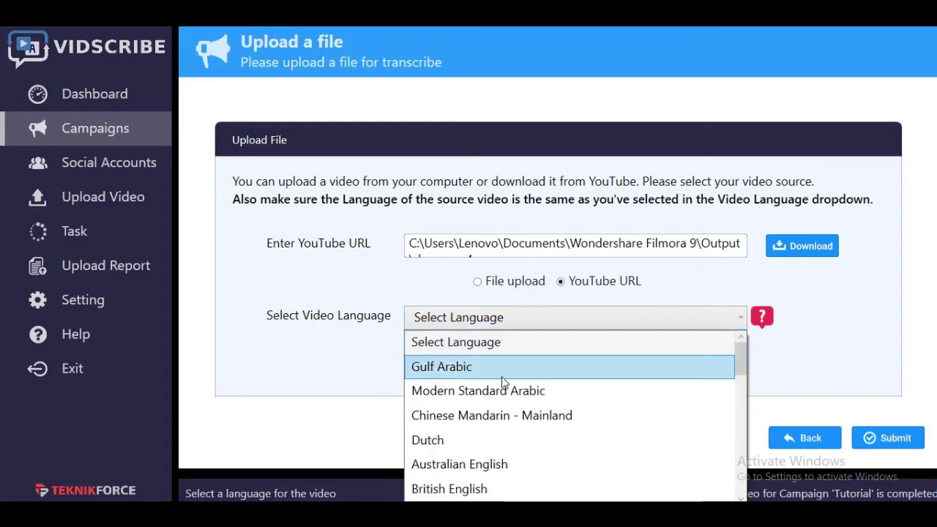
scroll(523, 422, down, 1)
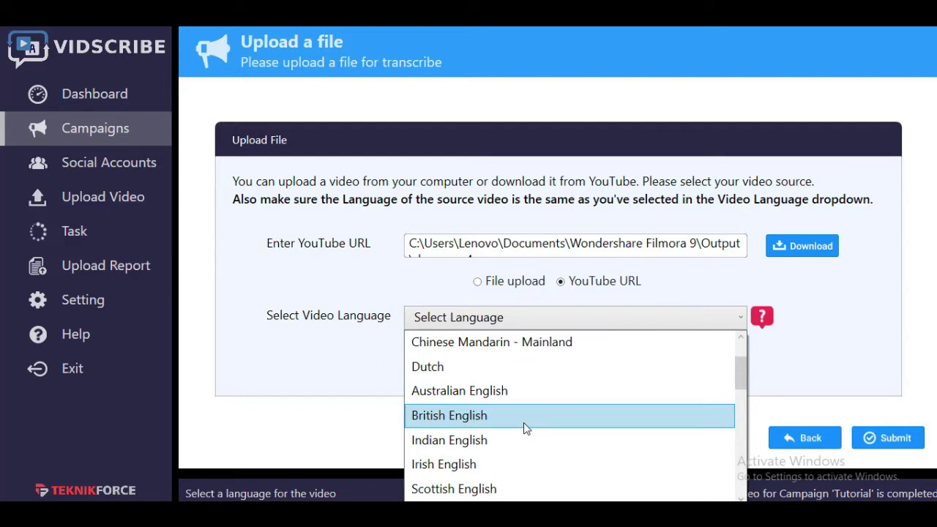
scroll(523, 423, down, 3)
click(567, 435)
click(568, 322)
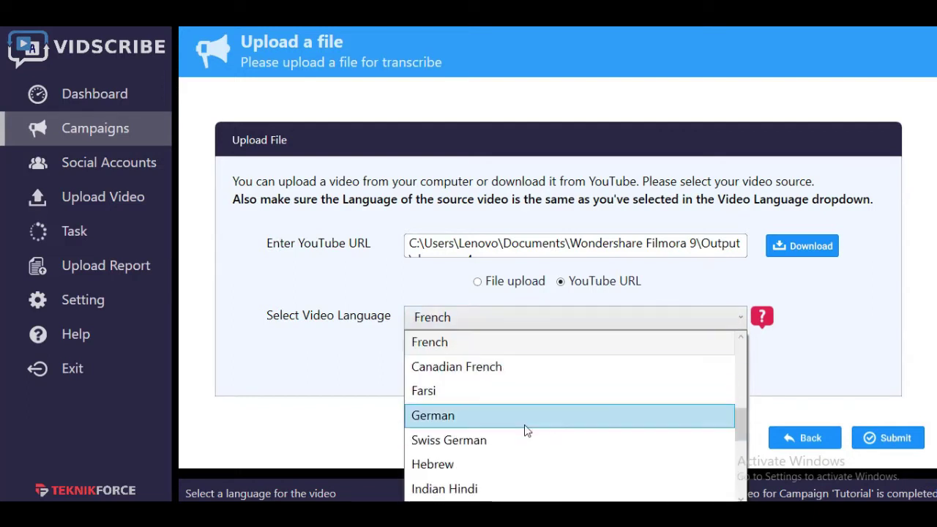
scroll(514, 406, down, 1)
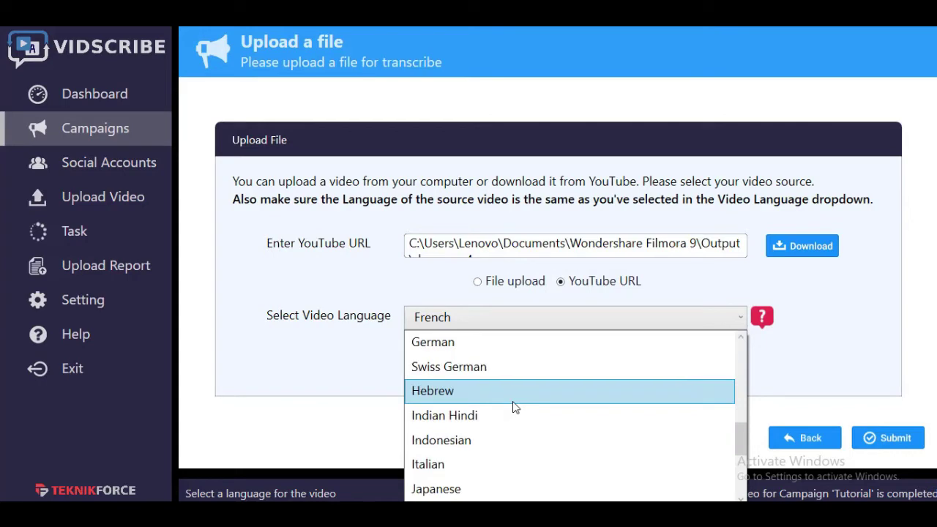
scroll(512, 405, up, 1)
scroll(516, 439, up, 3)
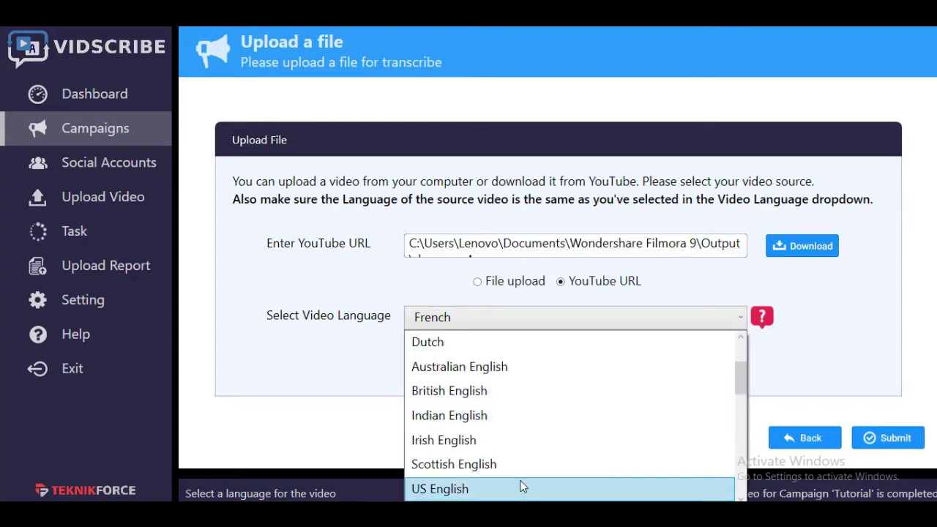
click(522, 487)
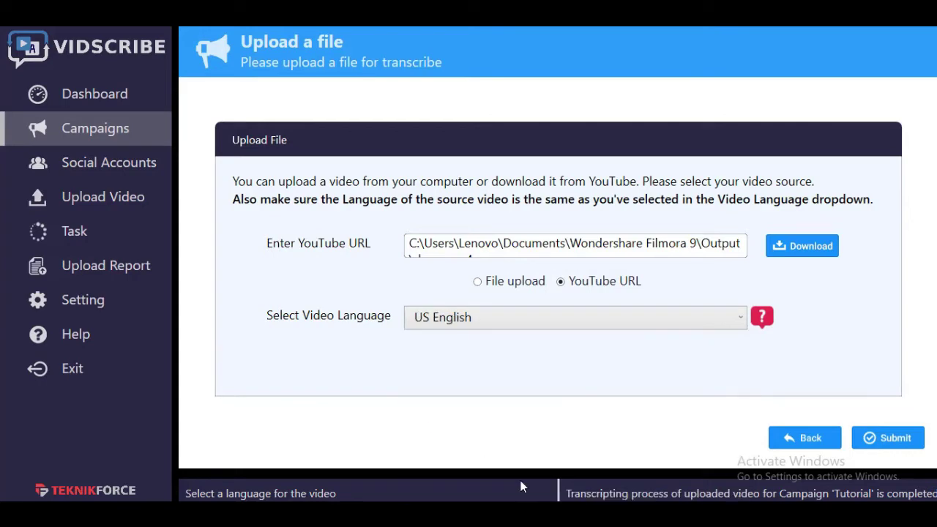
Submit the Demo video and queue transcript generation
click(913, 444)
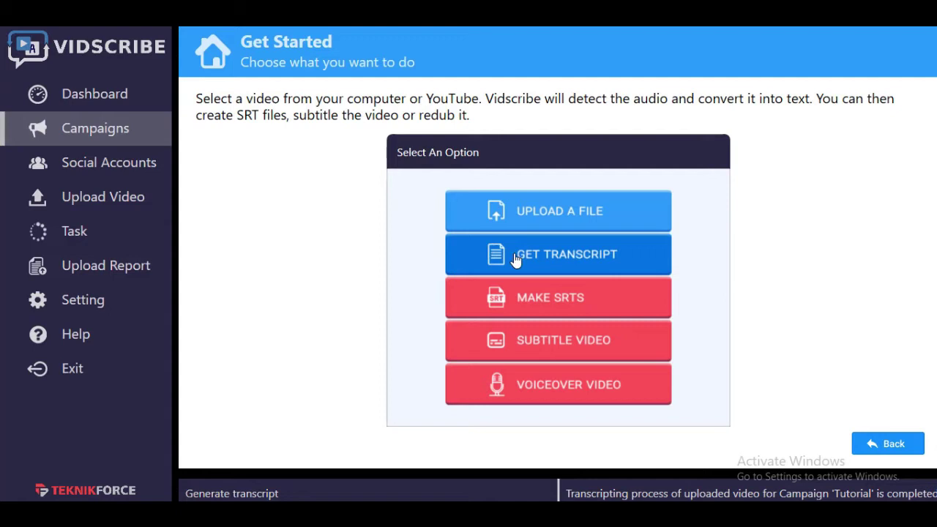
click(565, 269)
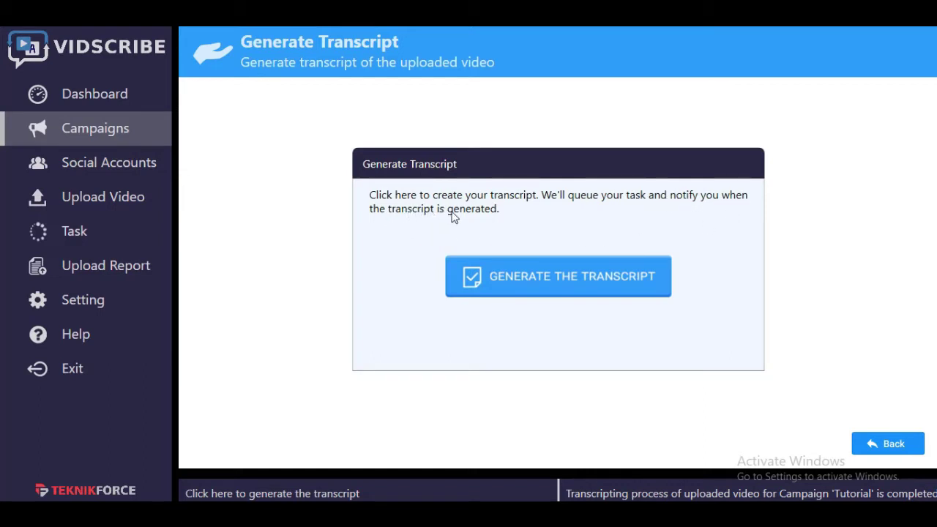
click(617, 273)
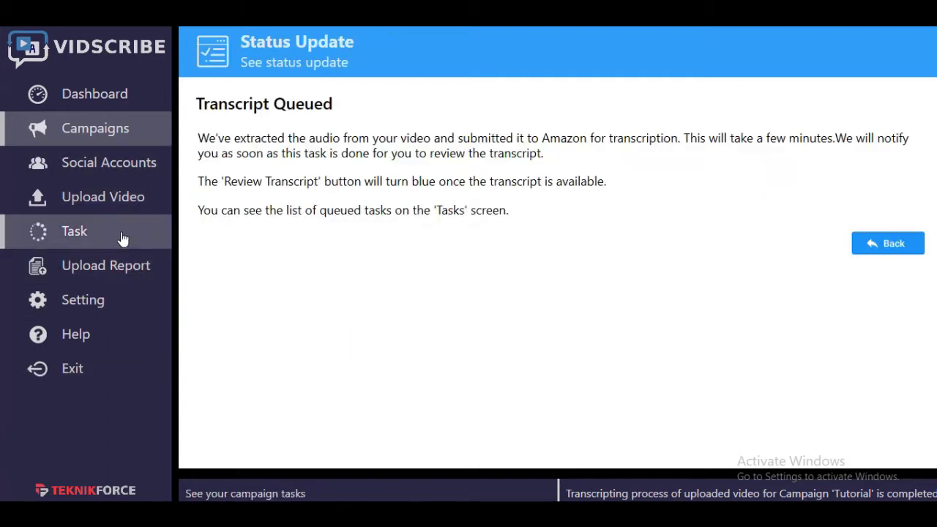
Check the Demo task finishes in Tasks, then reopen the Demo campaign's options
click(122, 238)
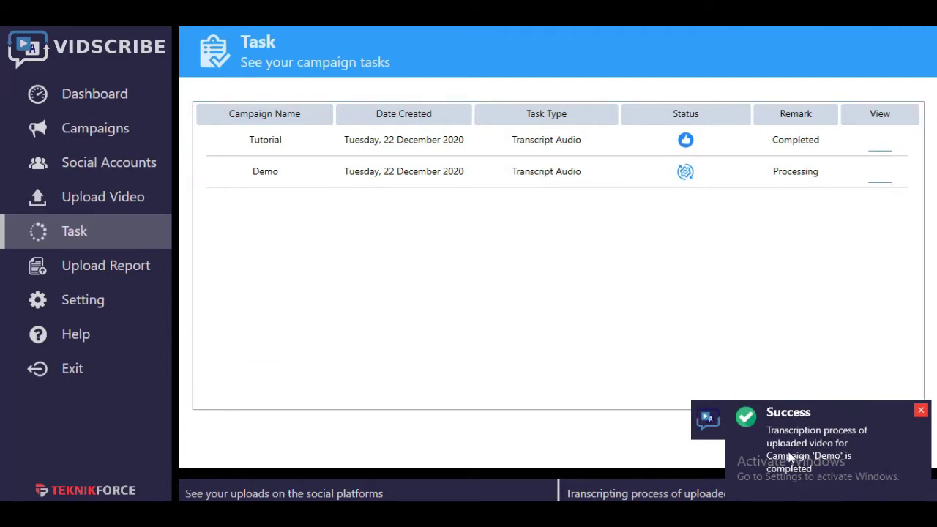
click(80, 146)
click(758, 179)
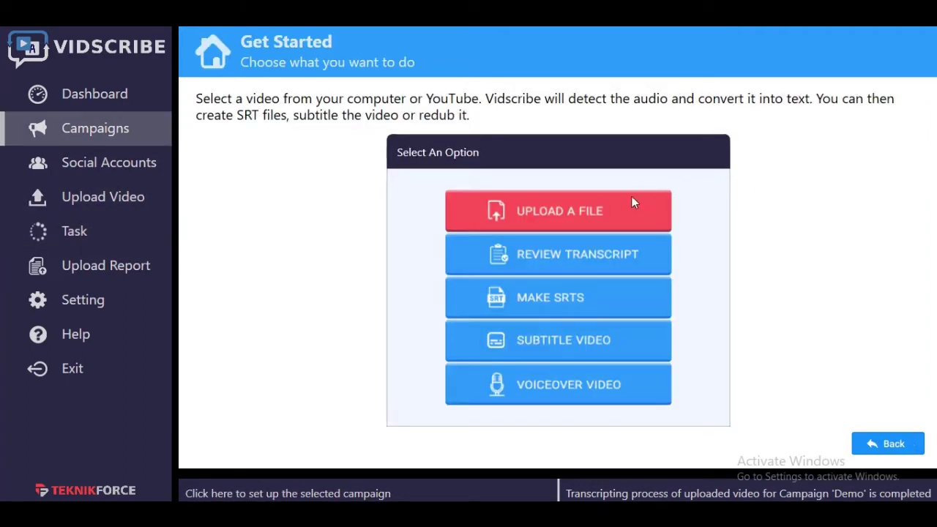
Open the finished Demo transcript and play the preview video alongside it
click(585, 262)
scroll(452, 374, down, 2)
scroll(452, 374, down, 2)
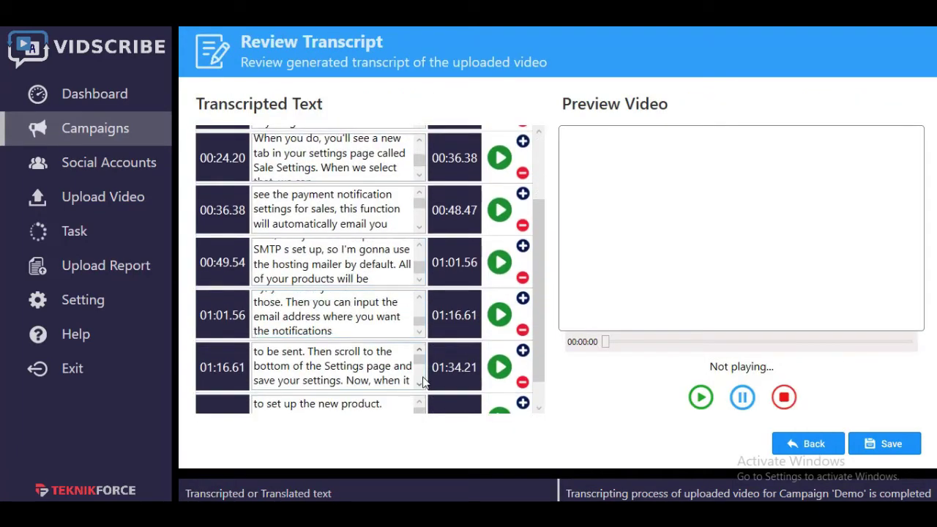
scroll(452, 374, down, 2)
scroll(500, 153, up, 3)
scroll(502, 209, down, 3)
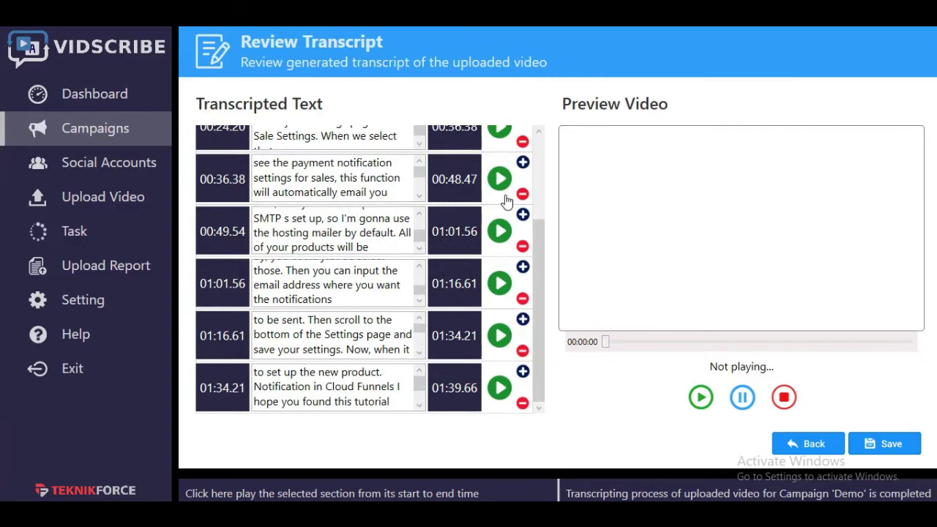
scroll(510, 252, up, 3)
scroll(510, 251, down, 3)
scroll(517, 271, up, 3)
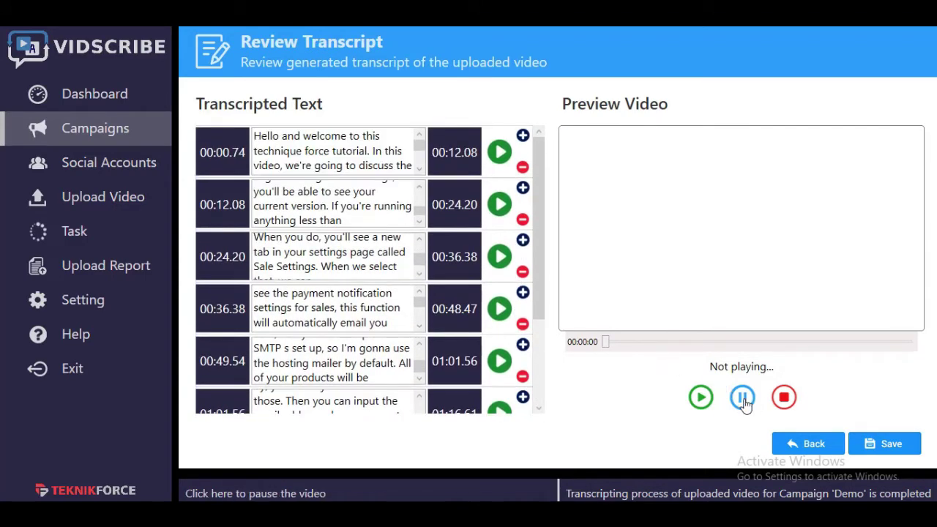
click(700, 398)
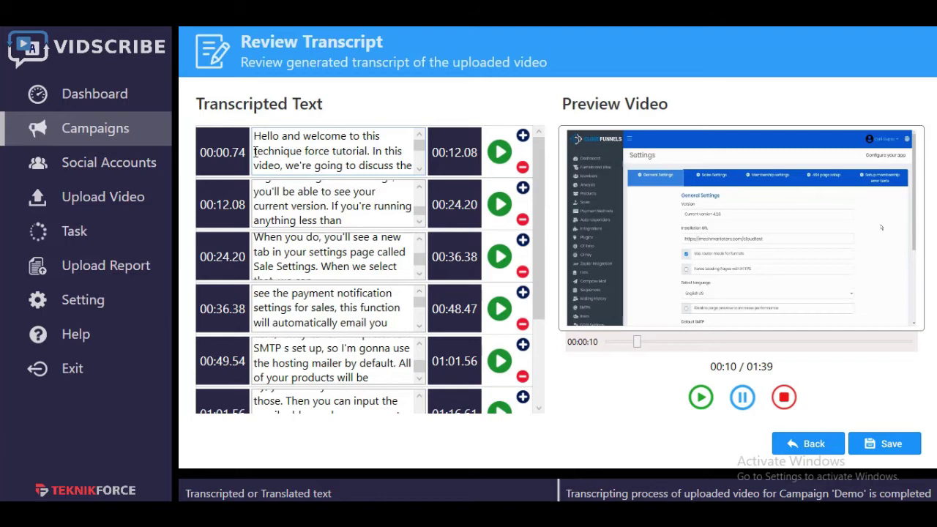
Replace 'technique force' with 'teknikforce' in the transcript
drag(255, 152, 333, 152)
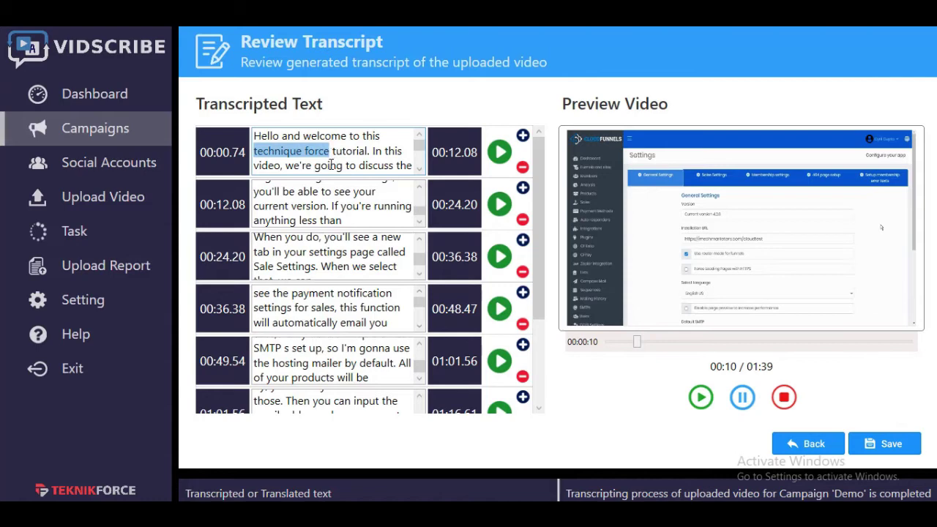
key(BackSpace)
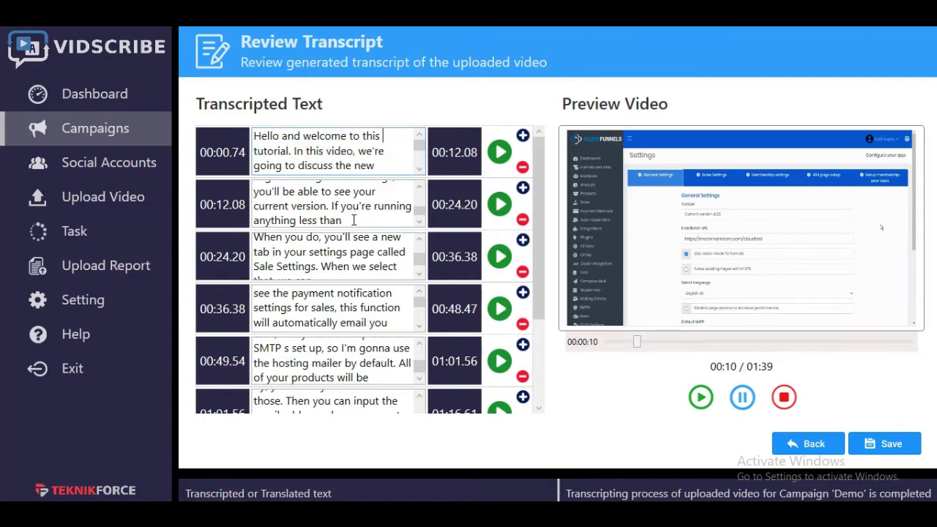
text(teknik)
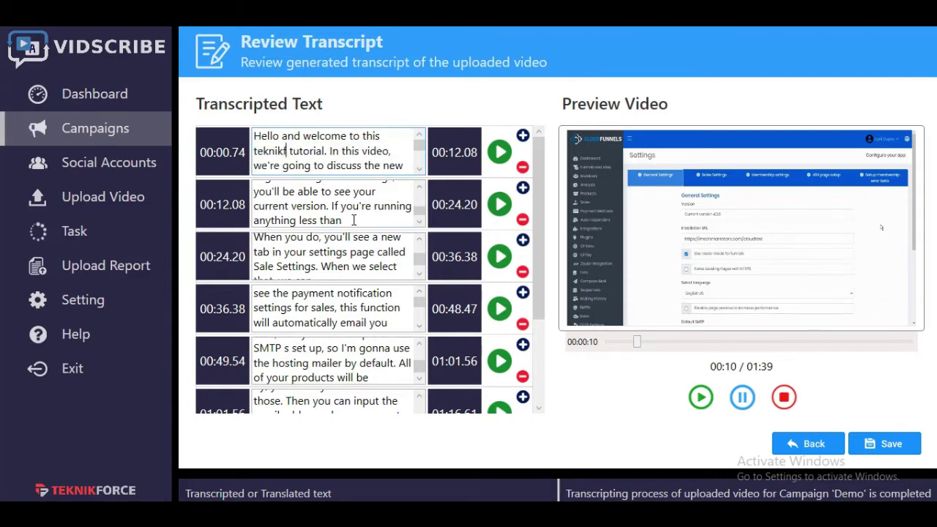
text(force)
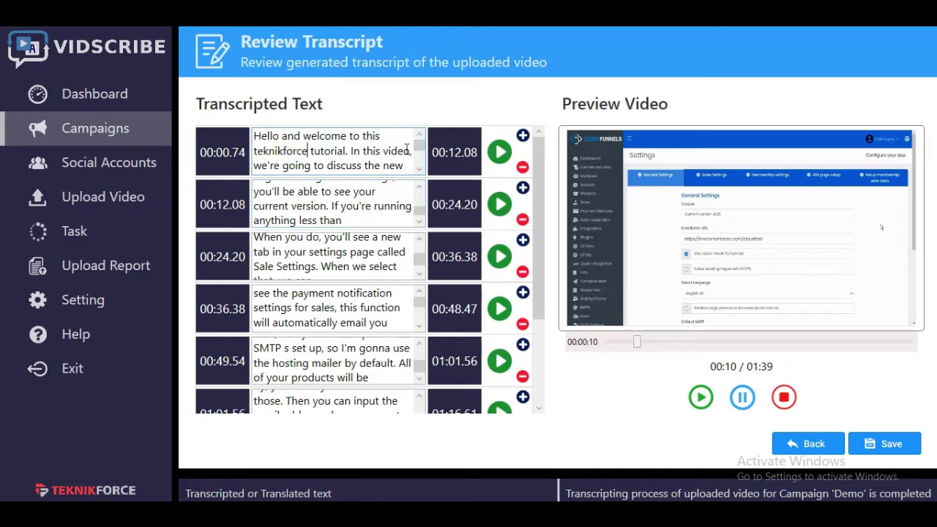
scroll(399, 153, down, 2)
scroll(401, 164, down, 3)
scroll(400, 164, up, 2)
scroll(401, 163, up, 2)
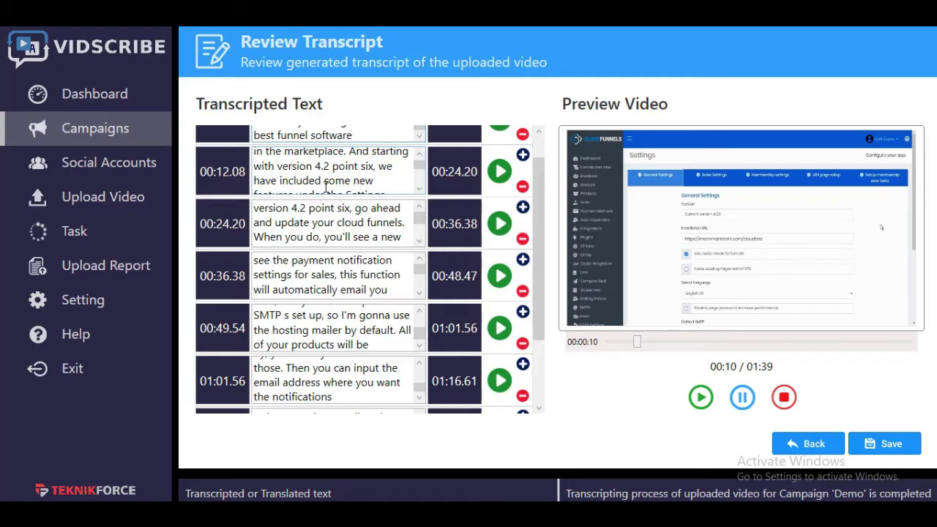
scroll(325, 186, up, 1)
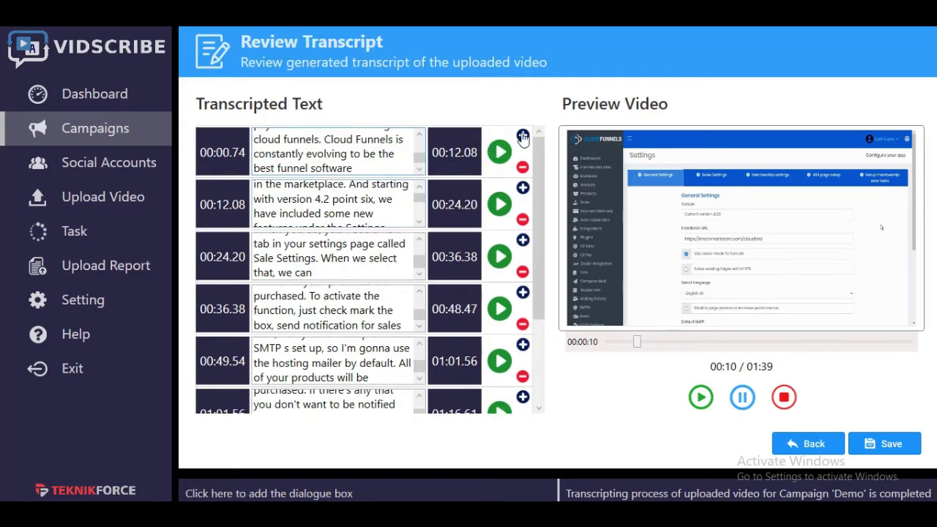
Add a top subtitle row with the pasted greeting, set end times 05 and 12, and preview
click(523, 137)
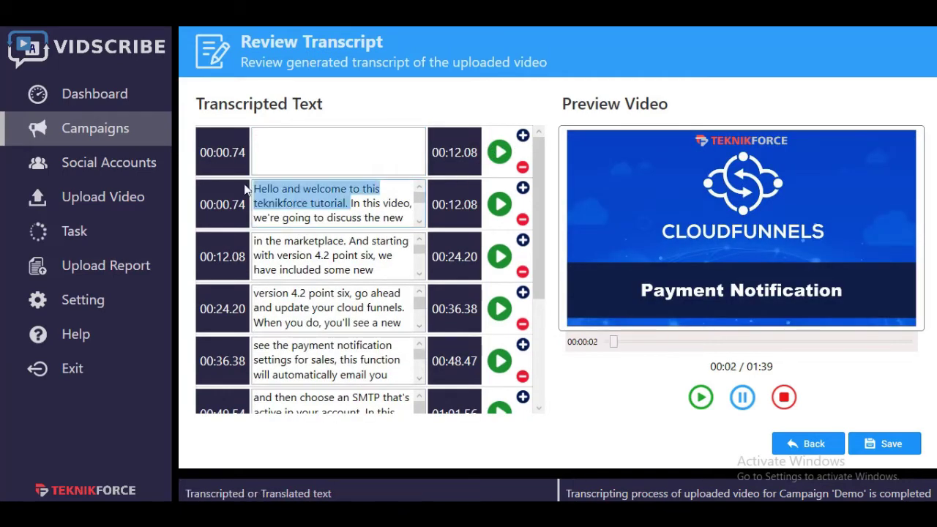
click(268, 151)
text(Hello and welcome to this teknikforce tutorial.)
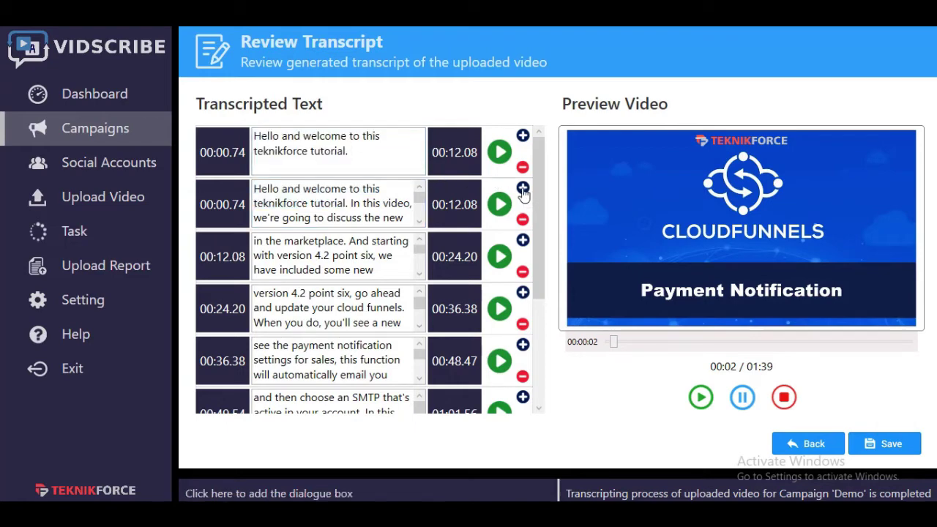
click(453, 153)
text(05)
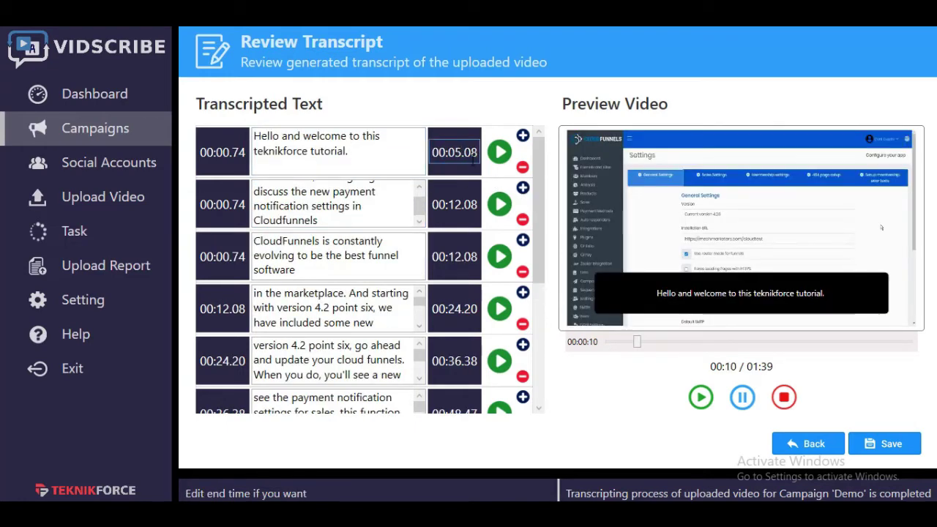
click(499, 151)
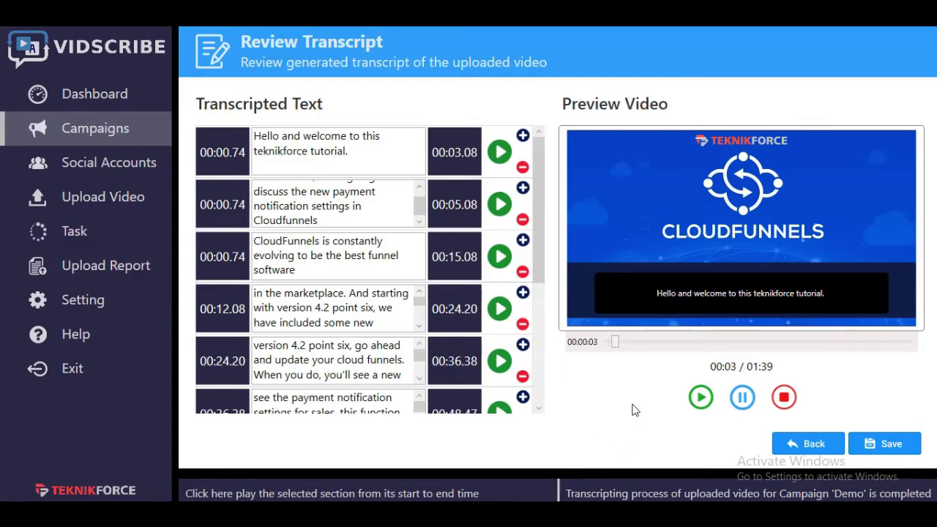
click(461, 204)
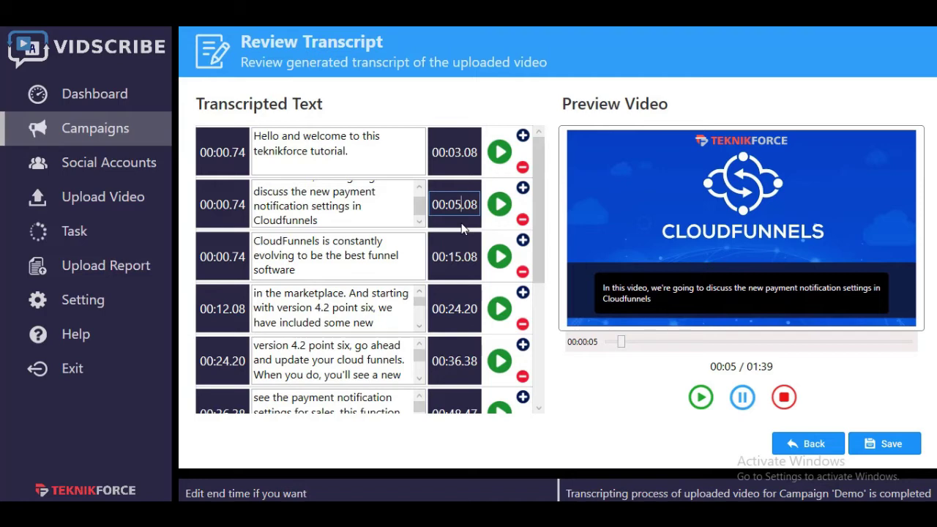
key(BackSpace)
text(12)
click(495, 162)
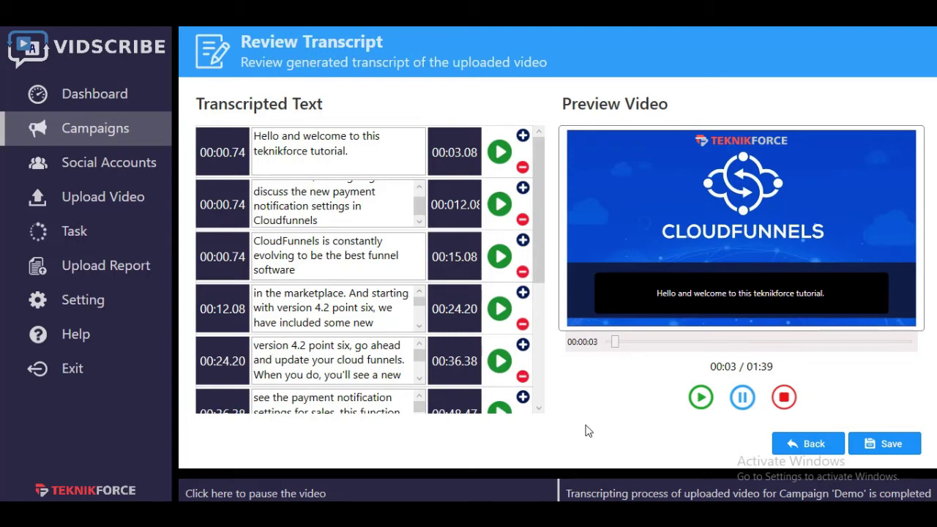
scroll(336, 307, down, 2)
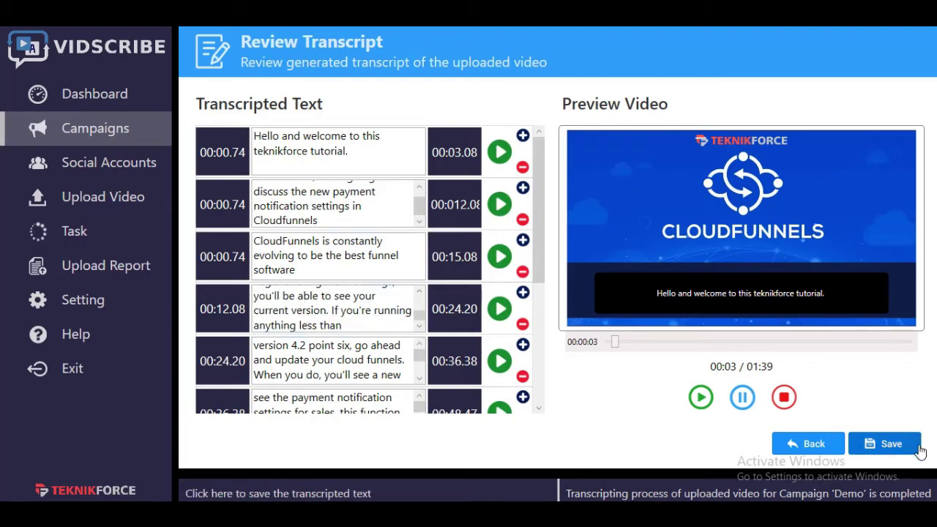
Finish transcript review and open MAKE SRTS subtitle generation
click(815, 448)
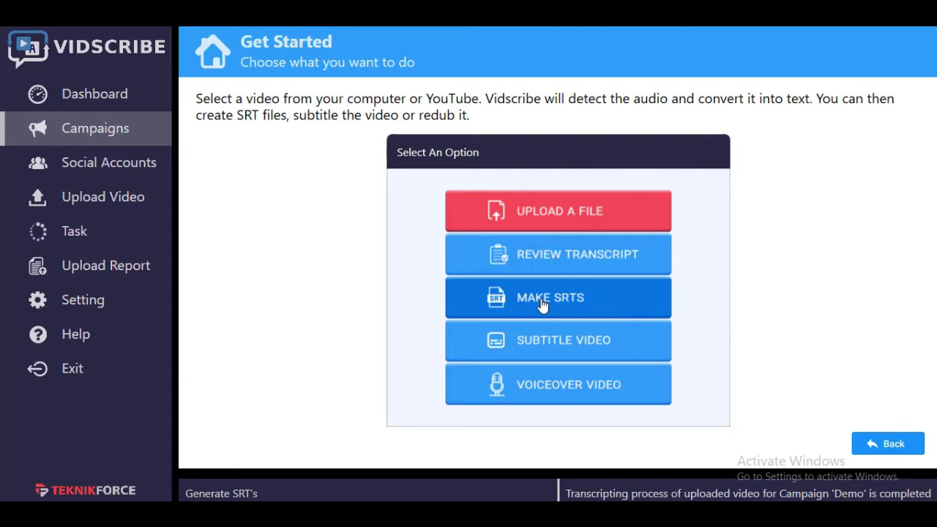
click(542, 305)
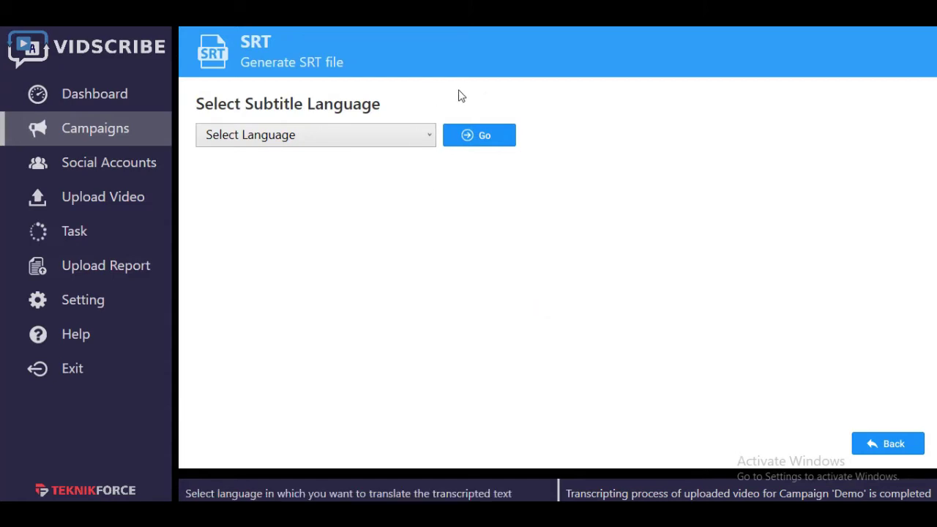
Choose Chinese (Simplified) as the subtitle language to translate the transcript
click(413, 135)
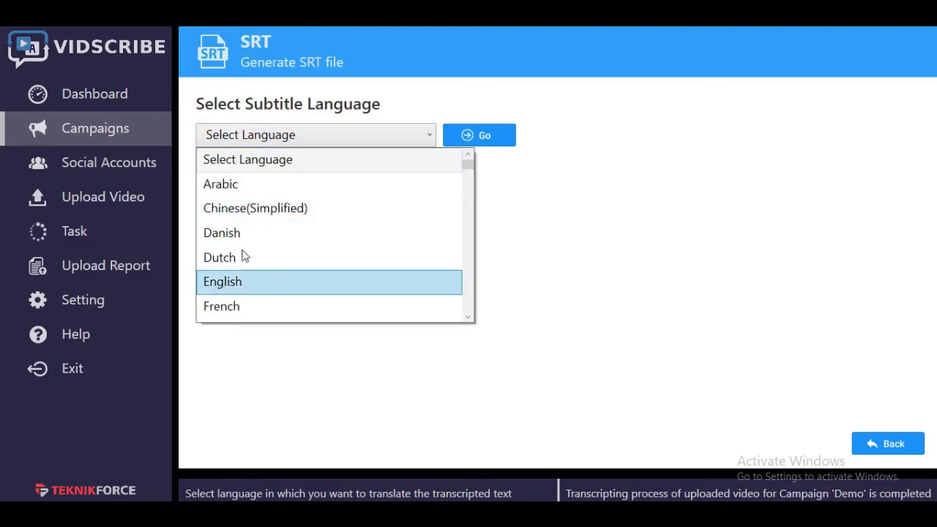
click(249, 209)
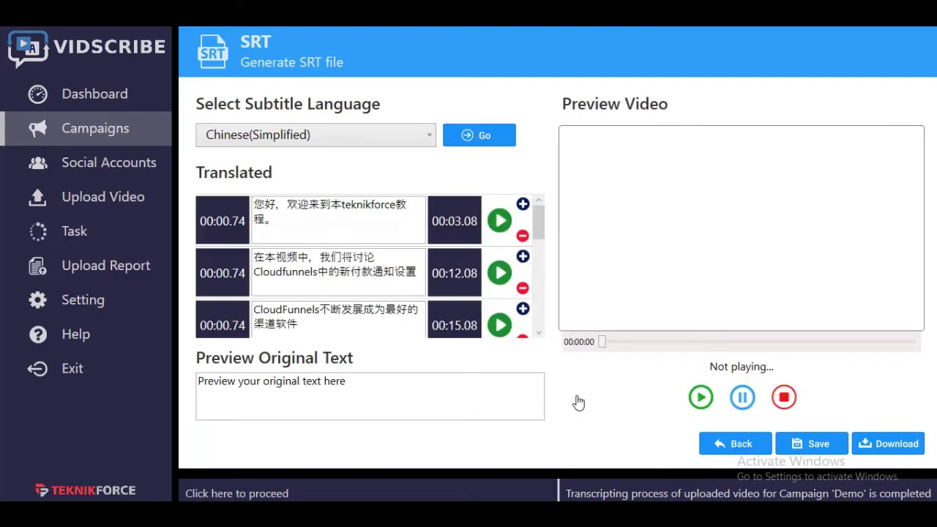
mouse_move(338, 220)
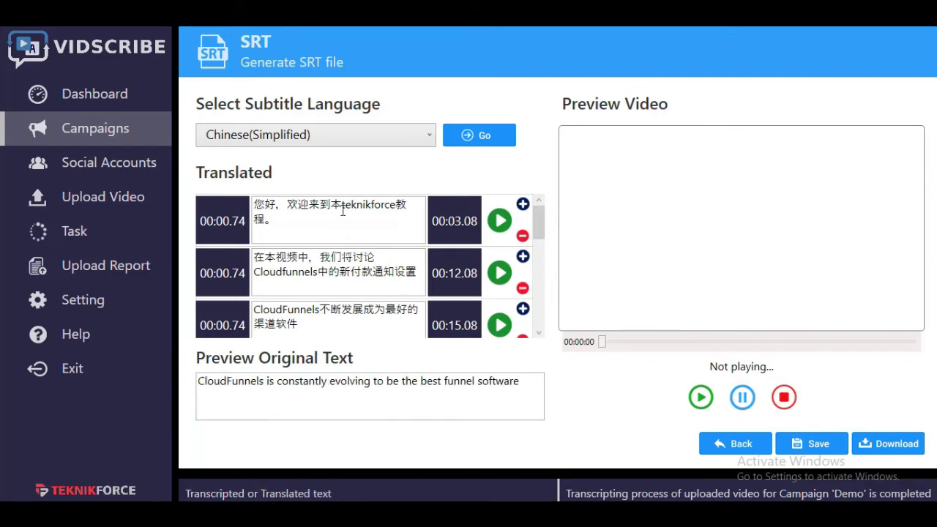
scroll(289, 282, down, 2)
scroll(288, 283, up, 2)
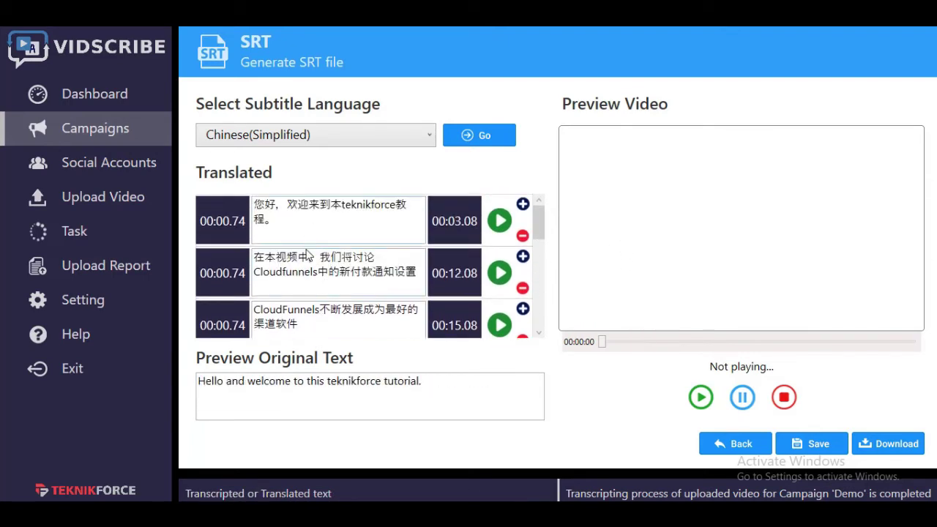
scroll(306, 267, down, 1)
scroll(304, 284, up, 1)
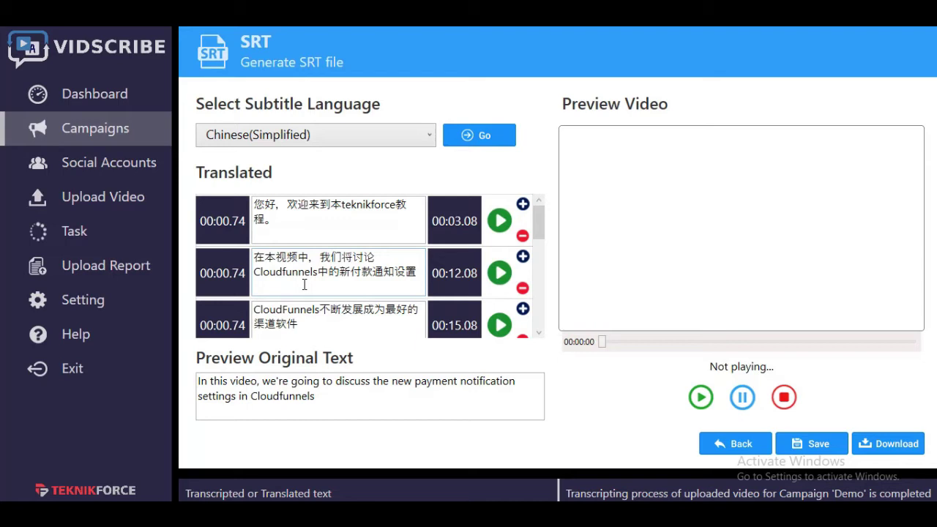
Capitalize 'Teknikforce' in the first translated subtitle and play that section
click(342, 205)
text(T)
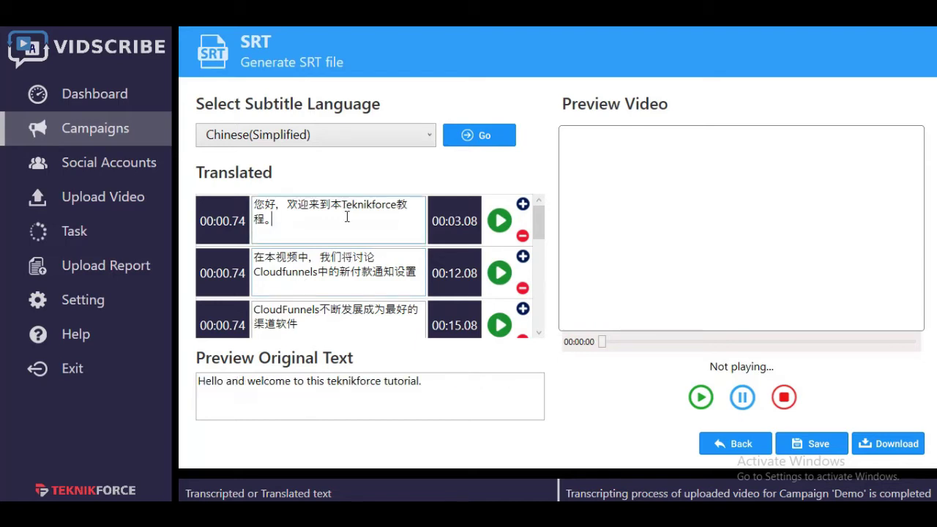
key(BackSpace)
text(T)
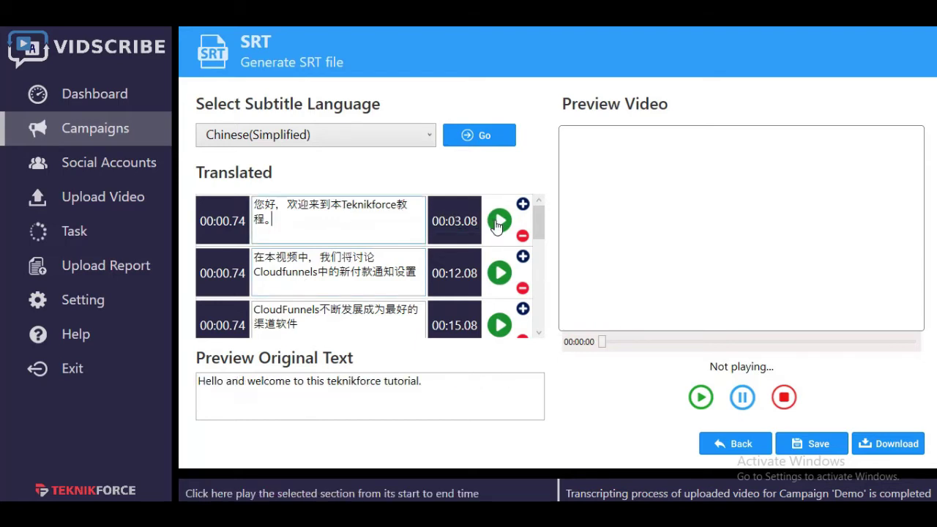
click(498, 222)
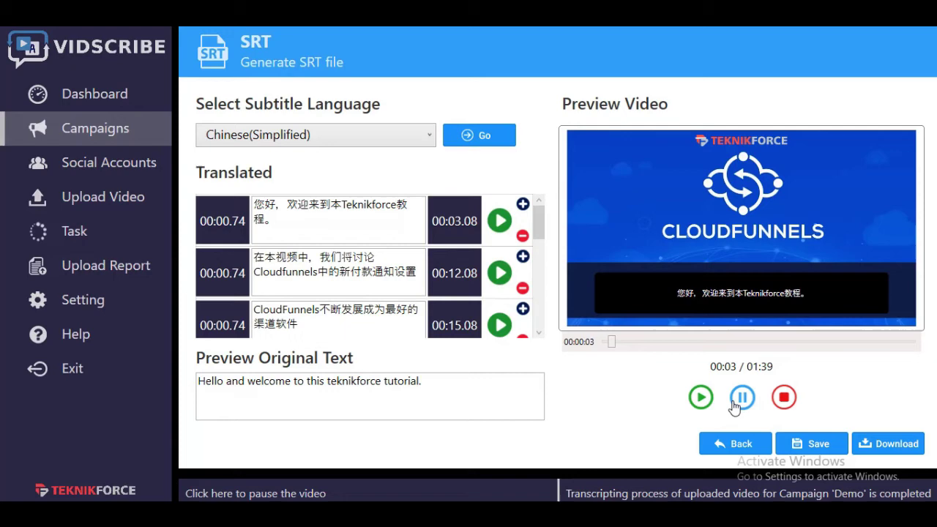
scroll(364, 254, down, 1)
scroll(364, 253, down, 1)
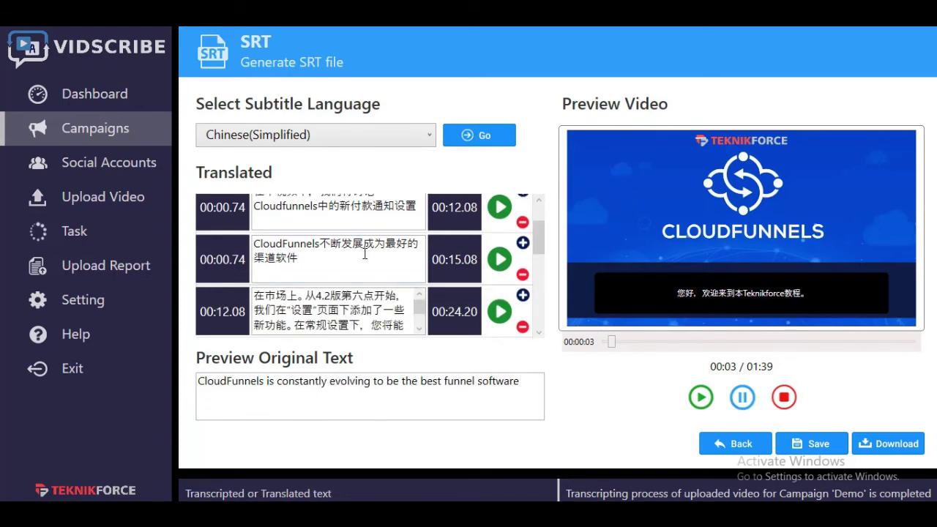
scroll(365, 253, down, 1)
scroll(365, 253, up, 2)
scroll(364, 253, up, 1)
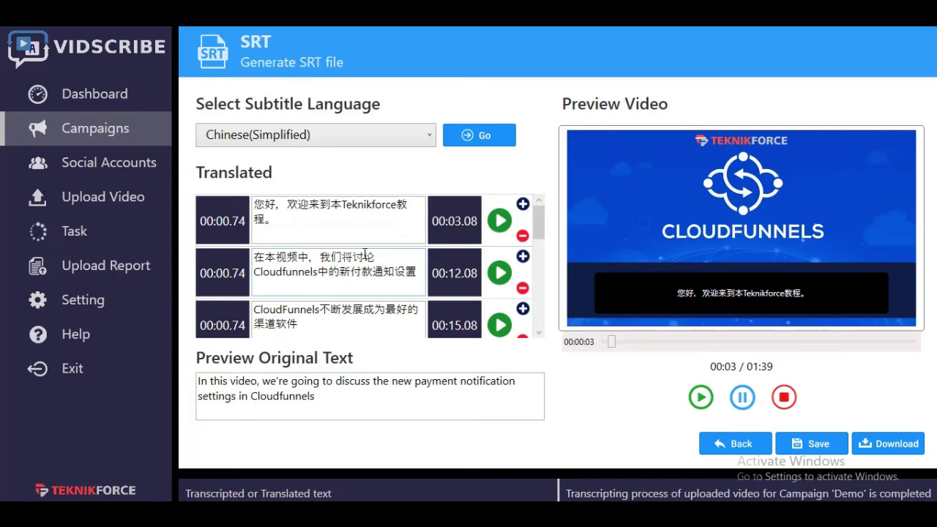
Toggle the subtitle language to French and back to Chinese (Simplified), then save
click(315, 138)
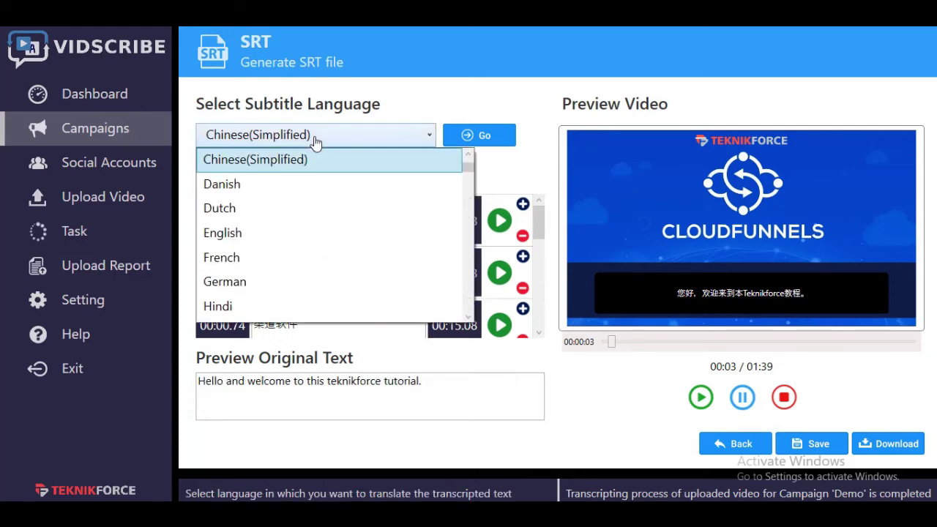
click(340, 256)
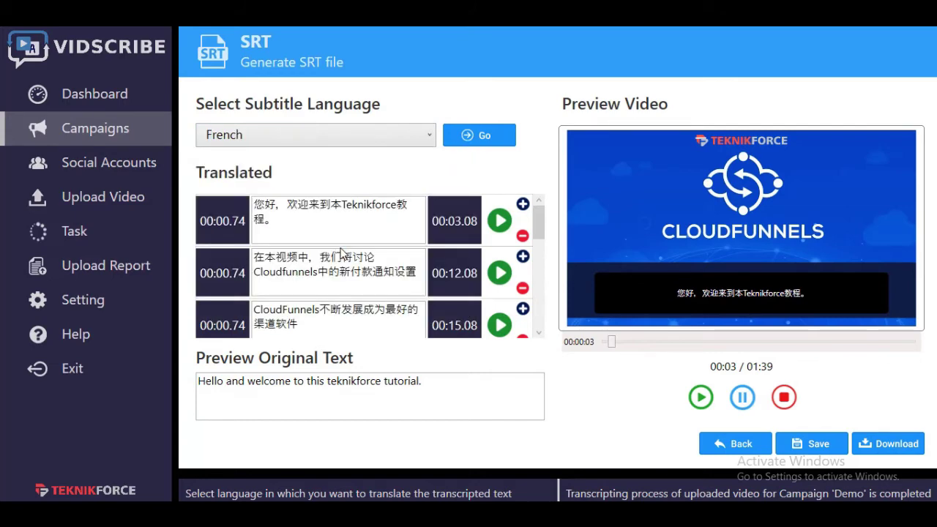
click(418, 136)
scroll(274, 187, up, 2)
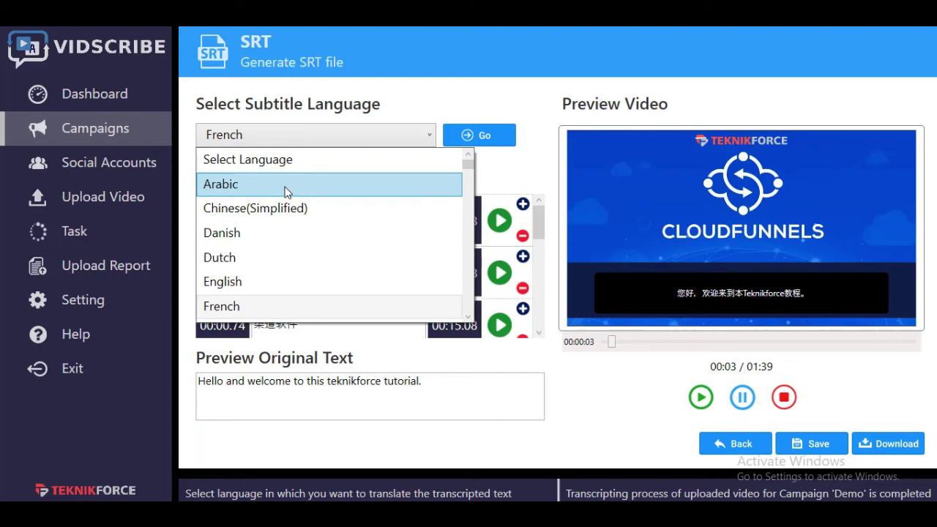
click(305, 211)
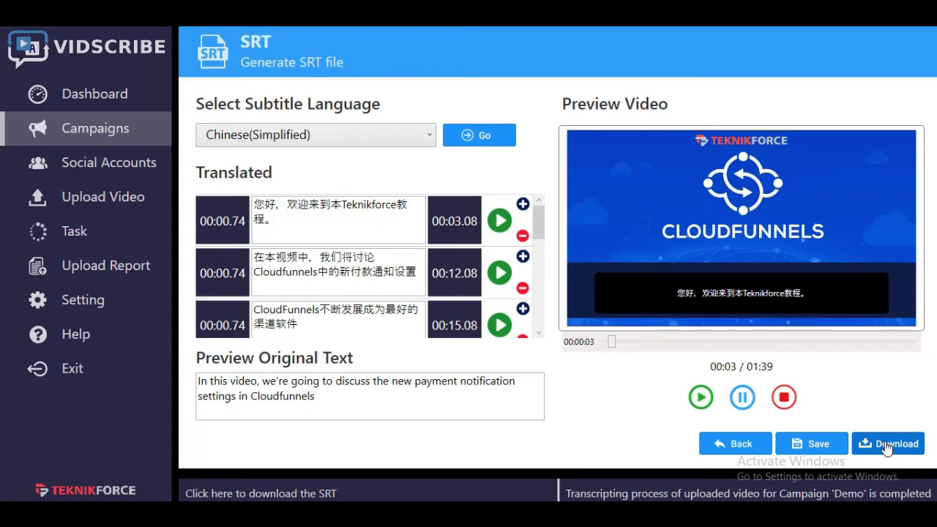
click(811, 445)
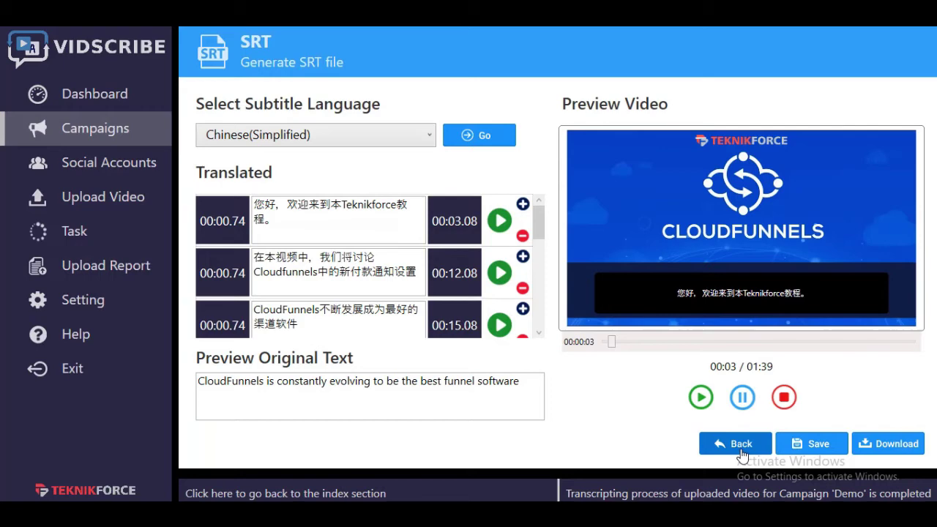
Go back to Get Started and open the SUBTITLE VIDEO page
click(739, 445)
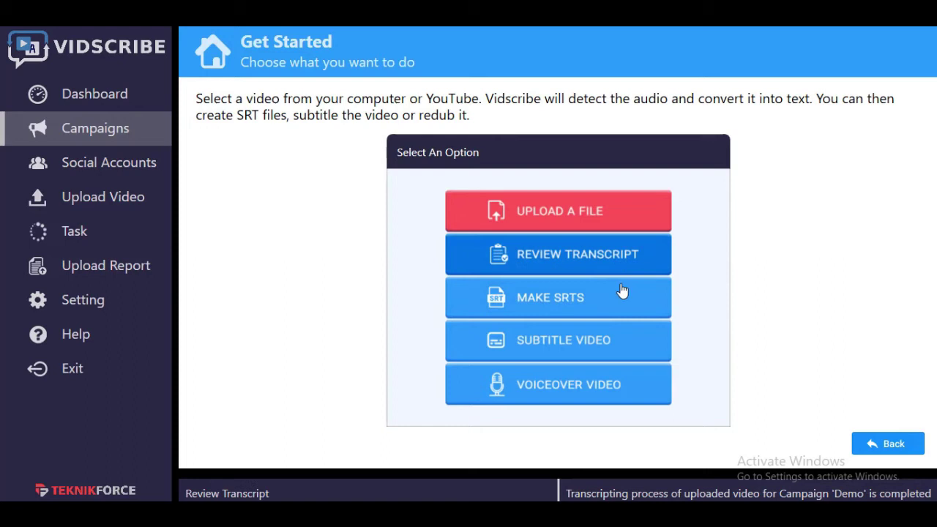
click(606, 352)
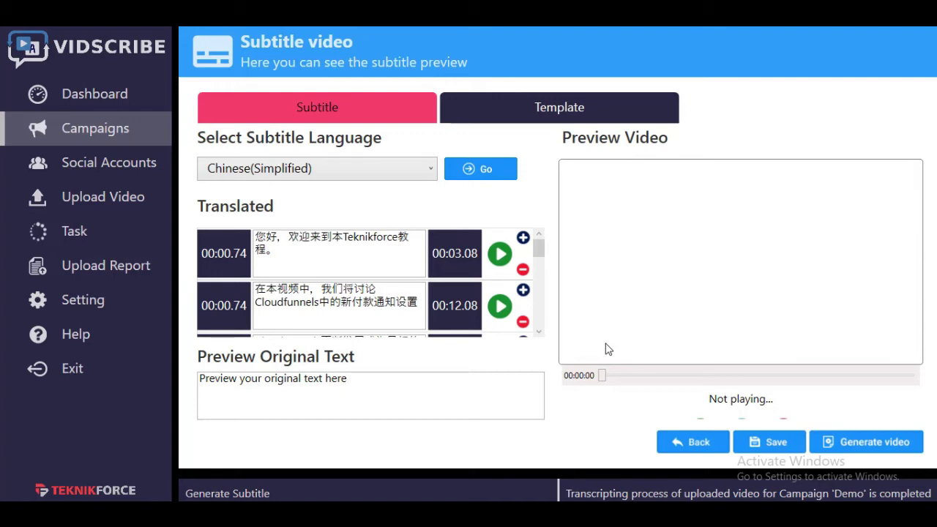
Generate the subtitled Demo video and save it as 'Video Generated'
click(805, 442)
text(Video Generated)
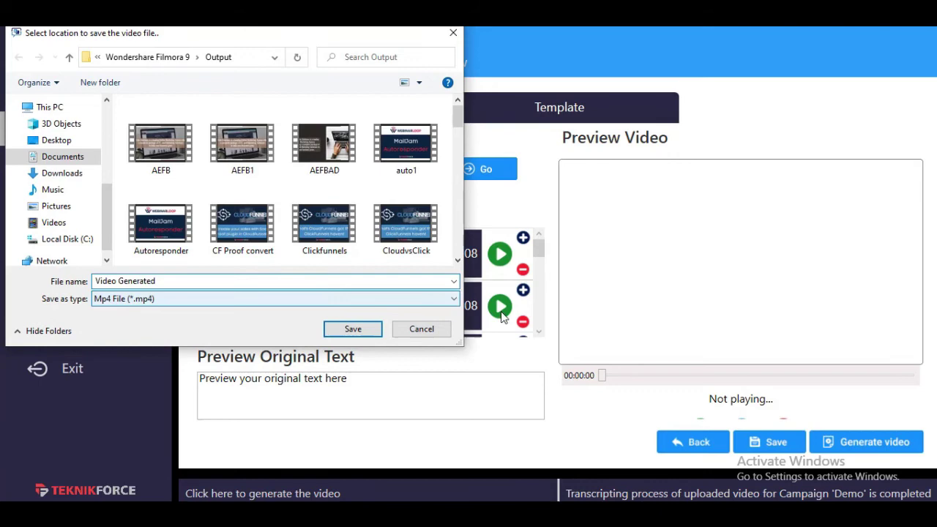
click(356, 332)
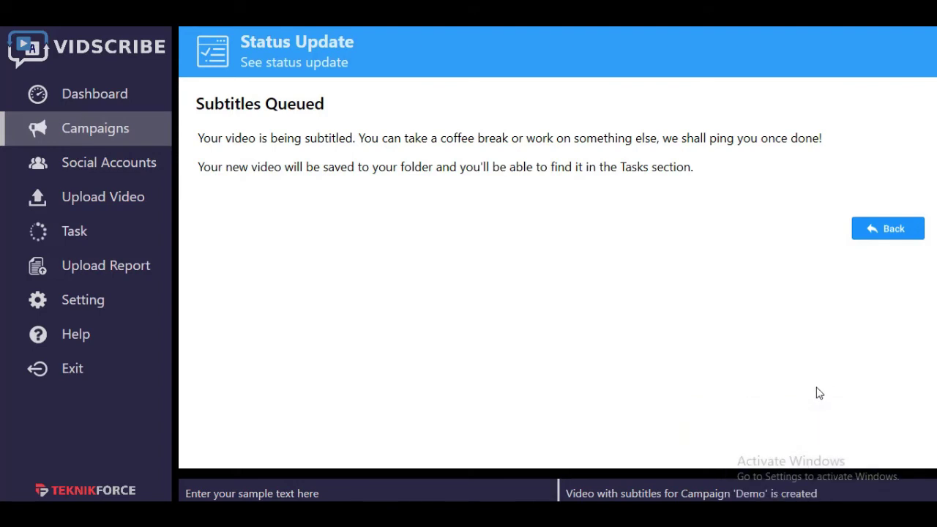
Play the Video With Subtitles from the Task list, close the player, and return to Campaigns
click(113, 230)
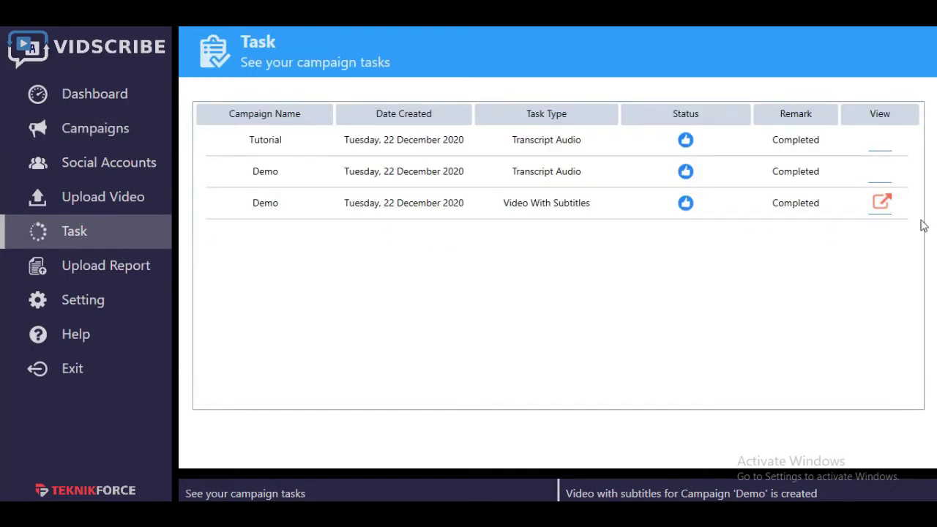
click(892, 202)
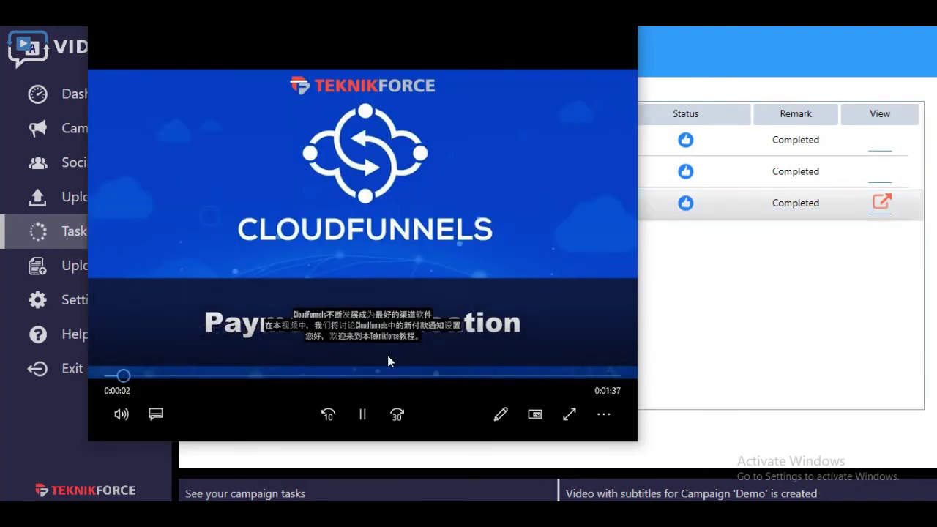
click(363, 414)
key(alt+F4)
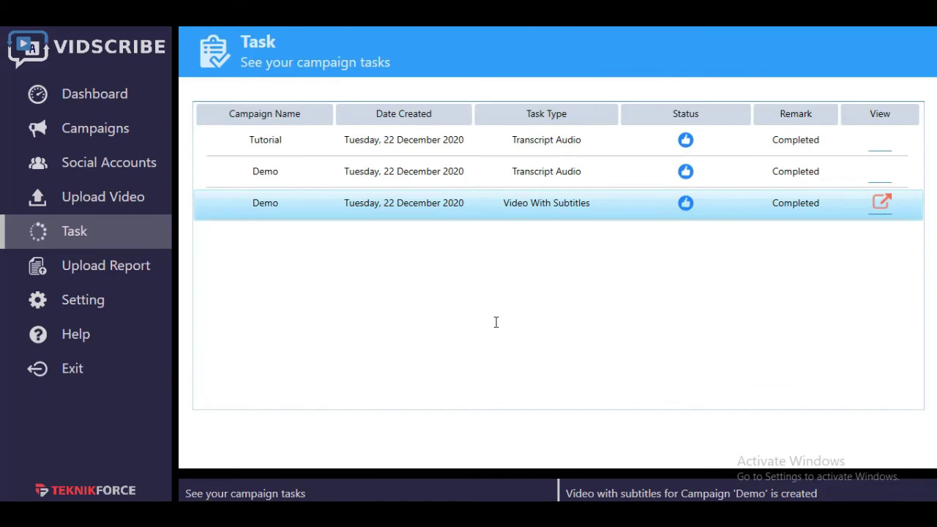
click(110, 138)
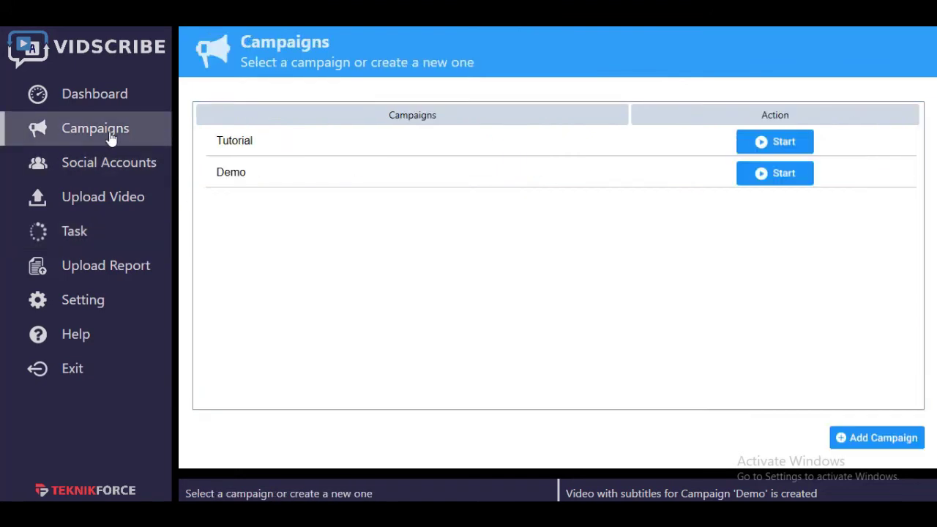
Start the Demo campaign's Voiceover Video page and look through the voice list
click(770, 180)
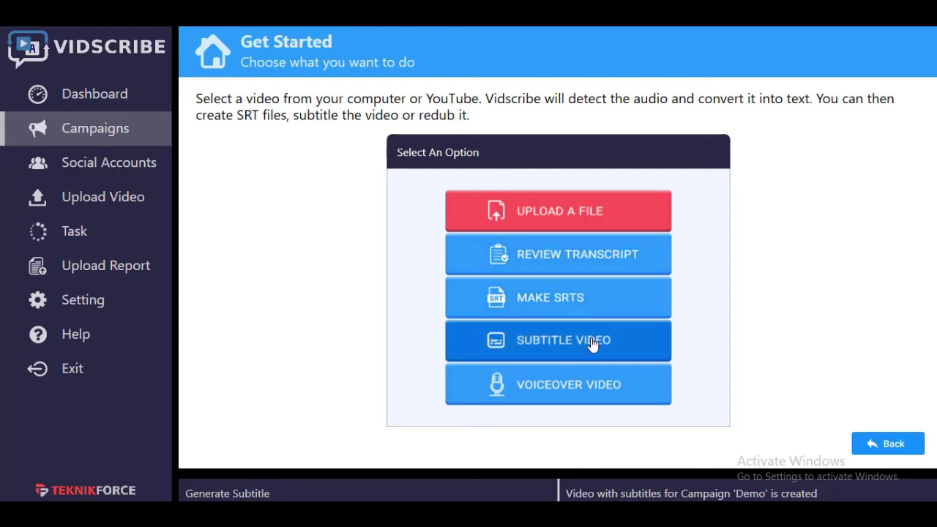
click(627, 396)
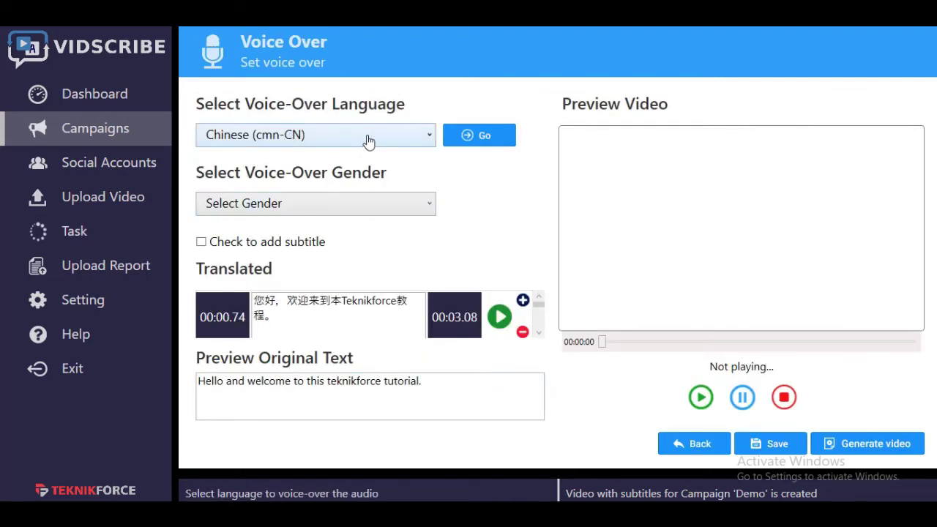
click(367, 213)
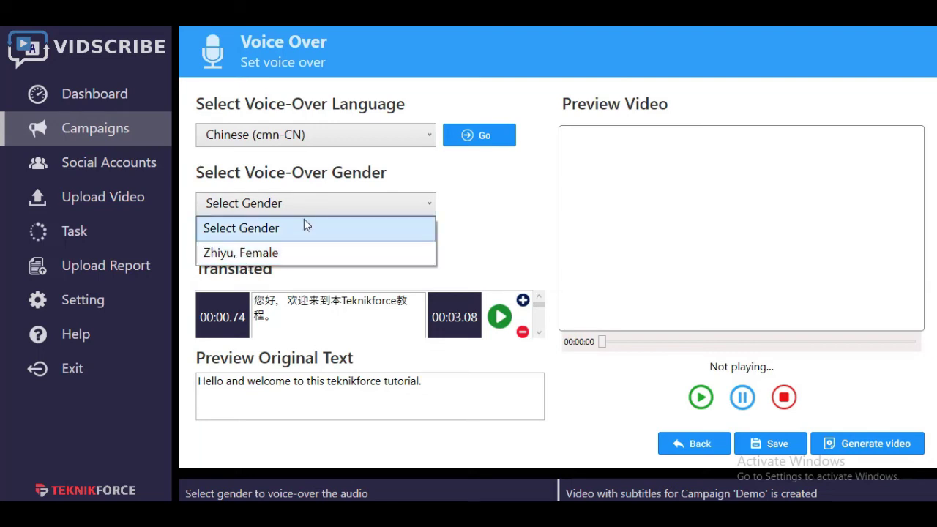
click(281, 146)
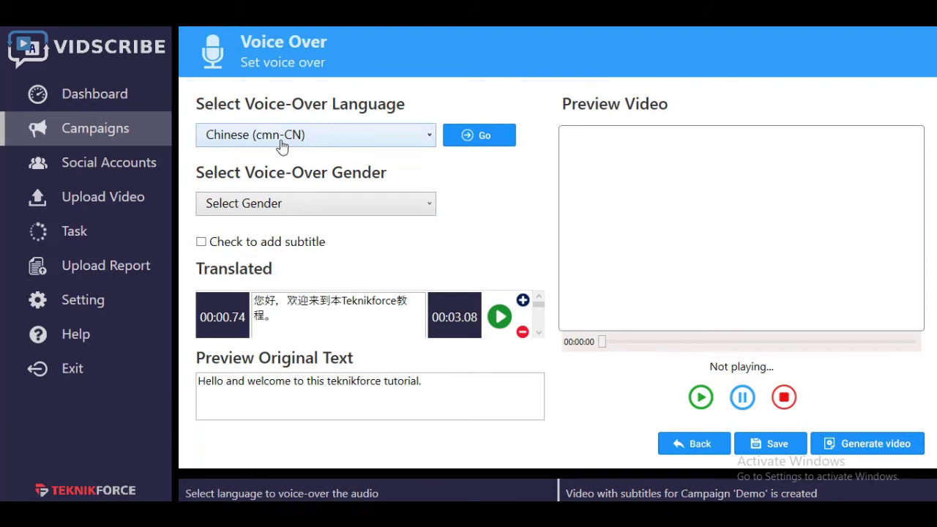
Try Korean as the voice-over language and browse its voices
click(369, 135)
scroll(333, 219, down, 2)
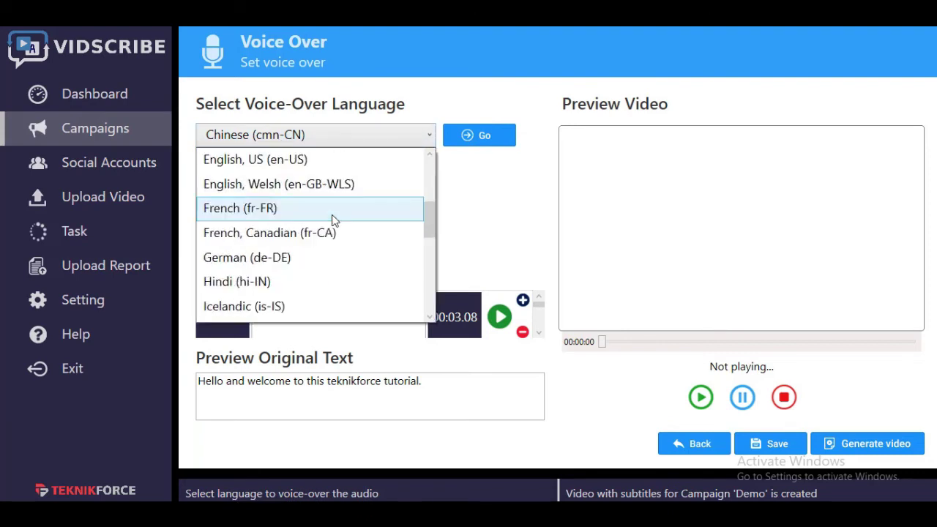
scroll(333, 219, down, 1)
click(317, 297)
click(359, 209)
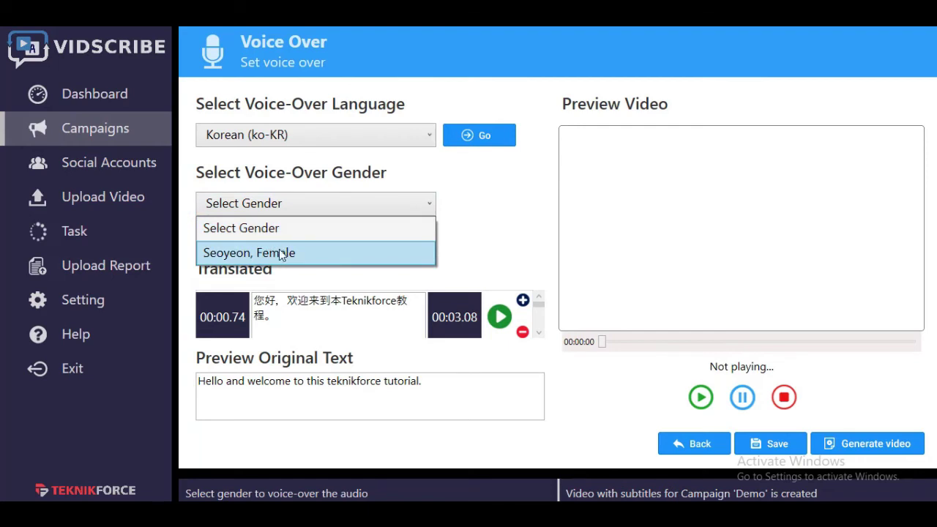
click(343, 135)
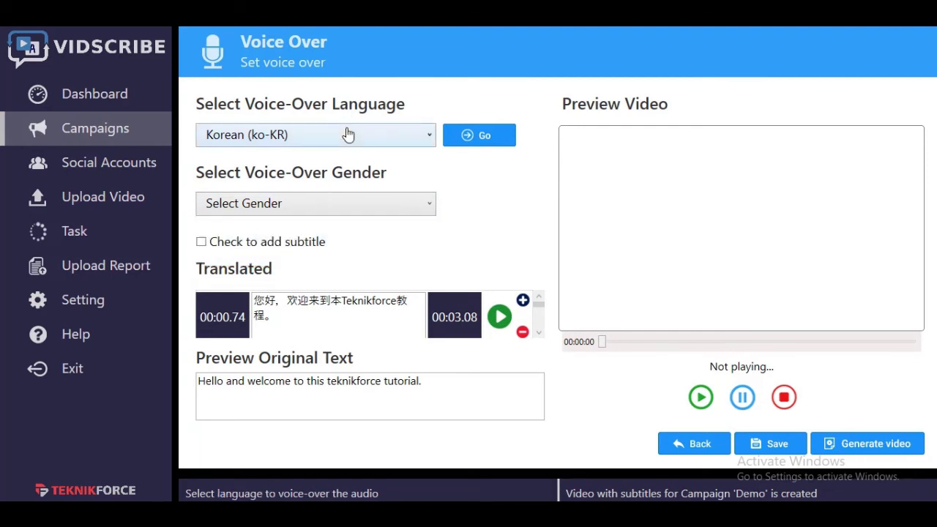
Set the voice-over language to Chinese (cmn-CN) with the female Zhiyu voice
click(337, 144)
scroll(330, 161, up, 5)
click(318, 184)
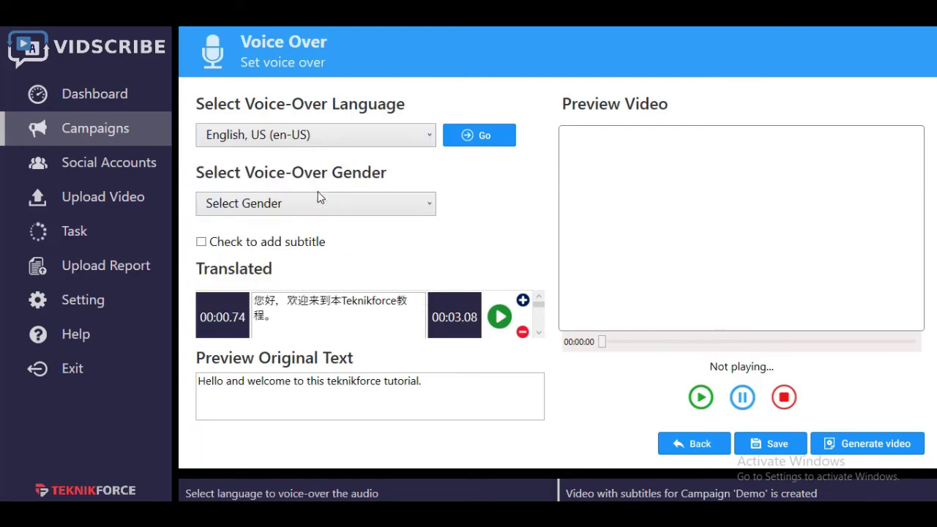
click(324, 209)
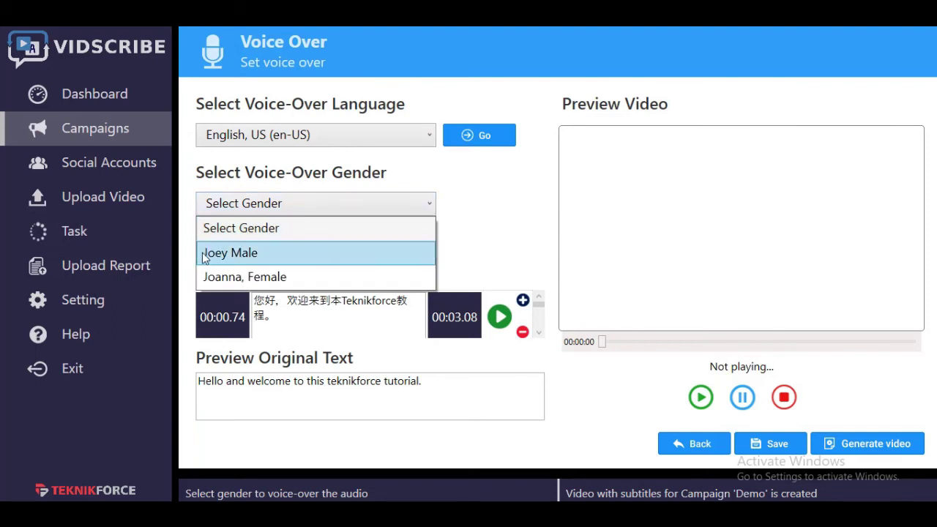
click(340, 136)
click(345, 212)
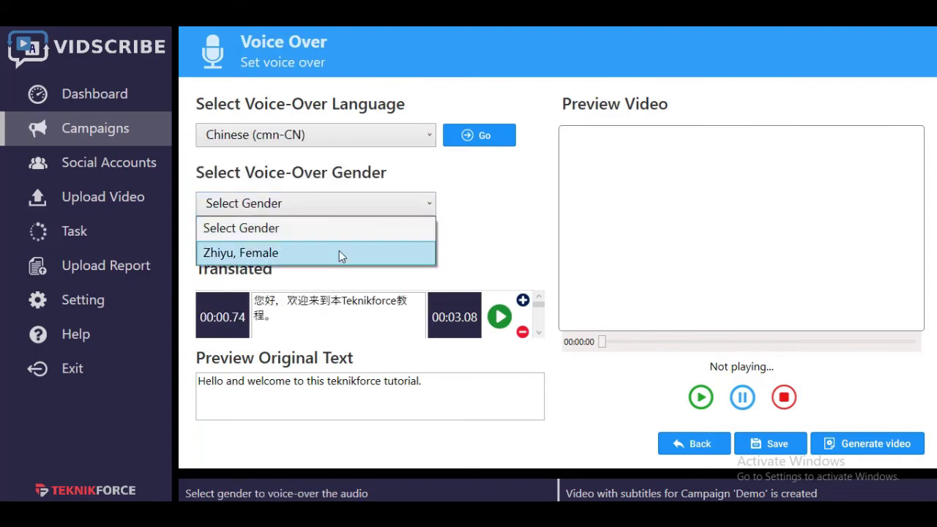
click(338, 250)
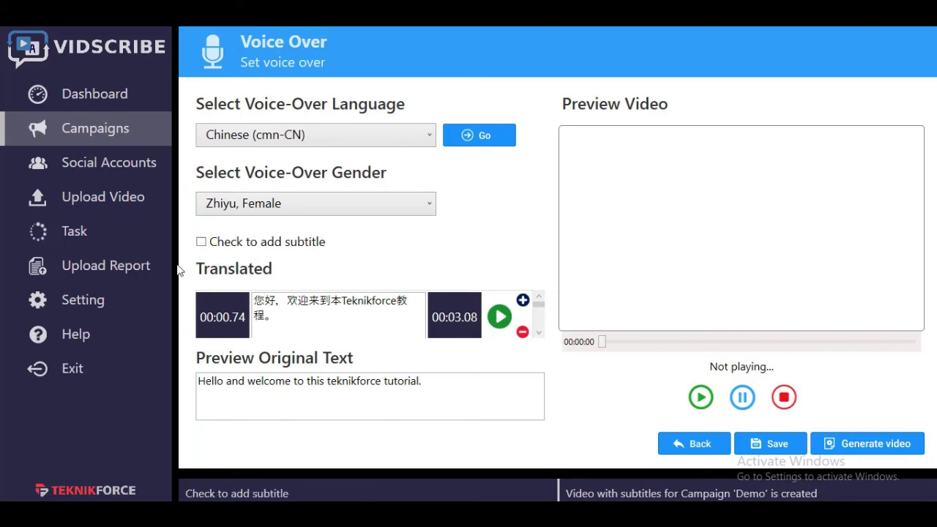
Enable subtitles, save the translated text, and start generating the Chinese voice-over video
click(199, 242)
click(770, 443)
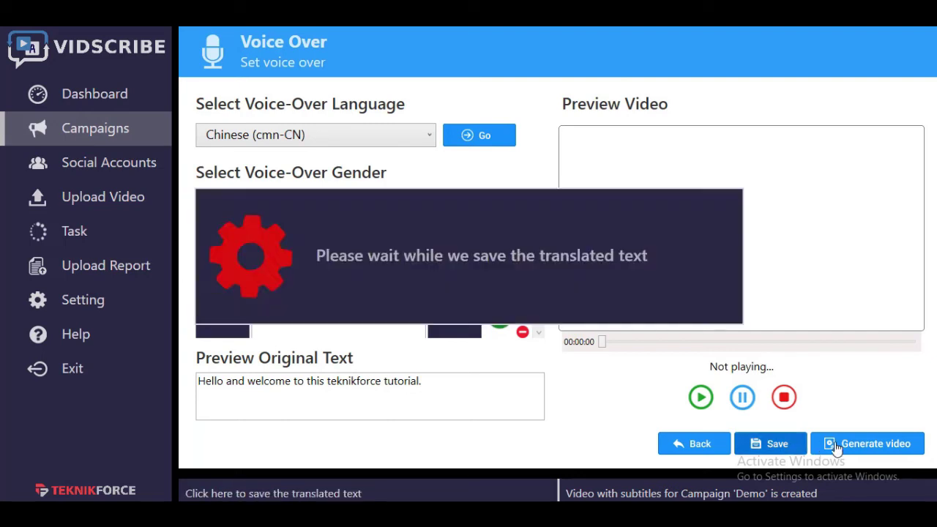
click(840, 447)
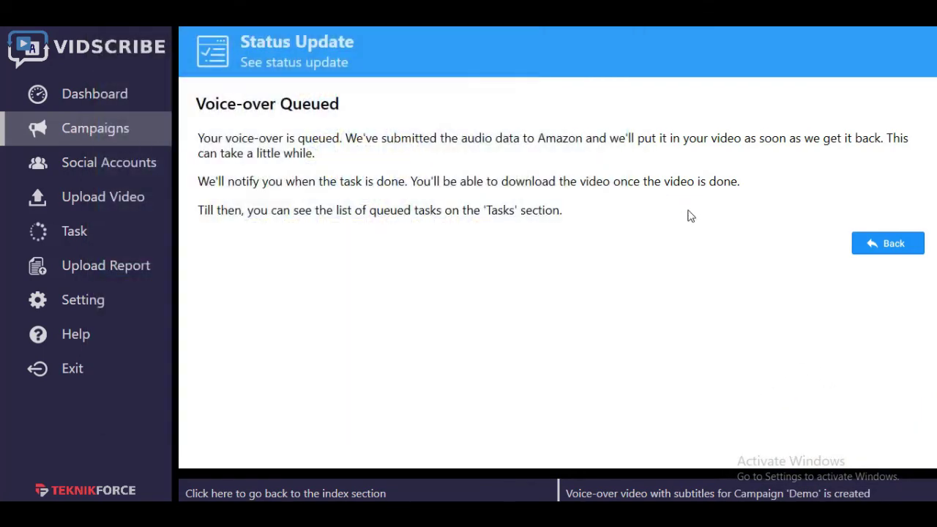
click(101, 235)
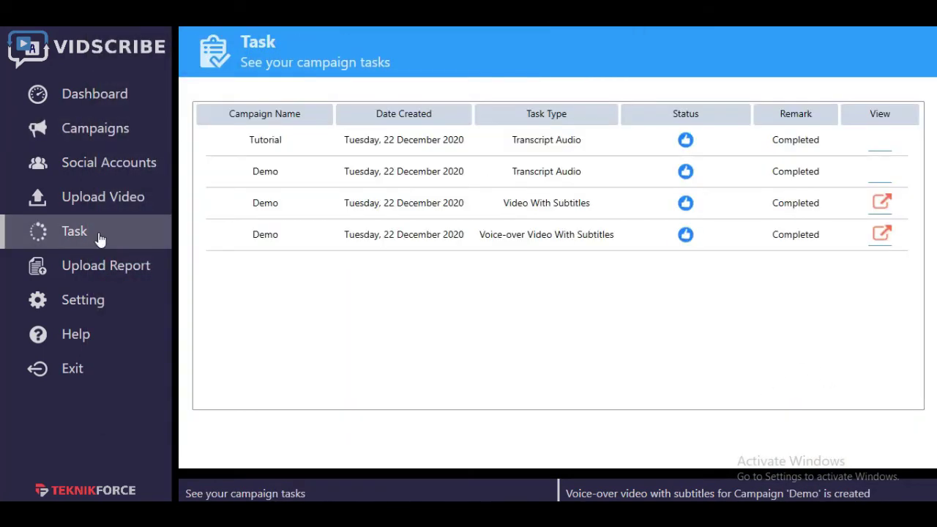
click(883, 240)
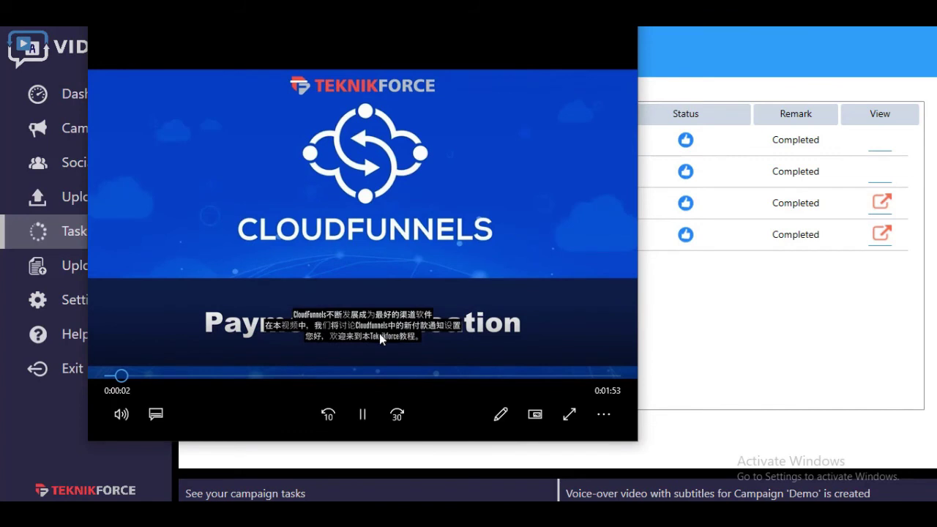
click(363, 415)
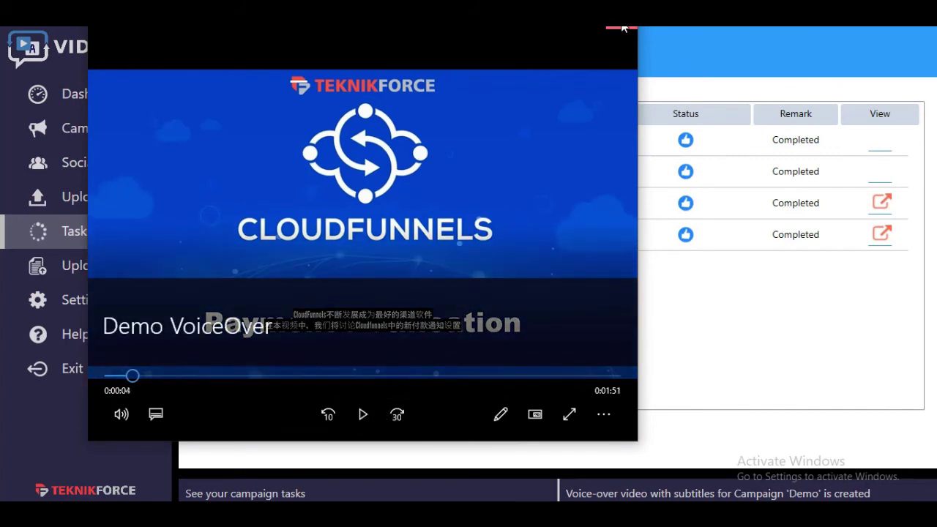
click(621, 29)
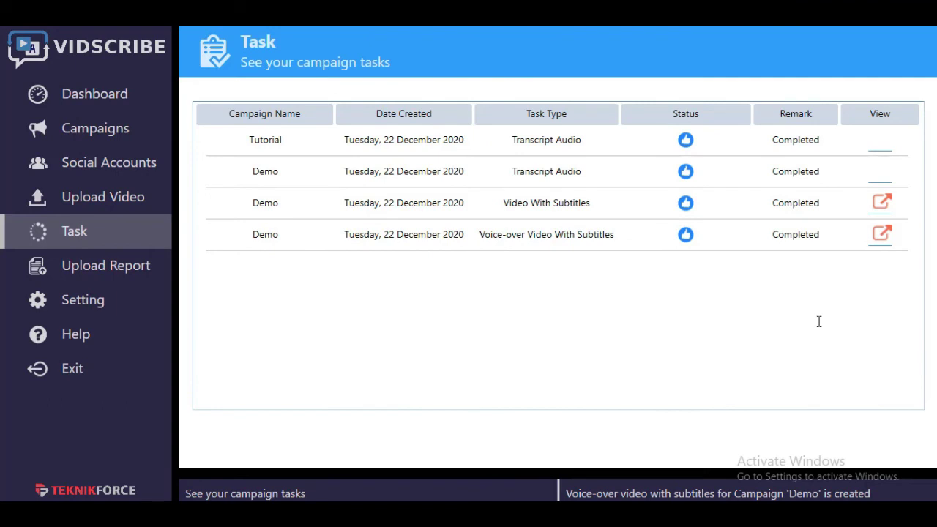
Select Demo VoiceOver.mp4 from the Demo campaign for upload and clear the sample-text box
click(117, 210)
click(265, 142)
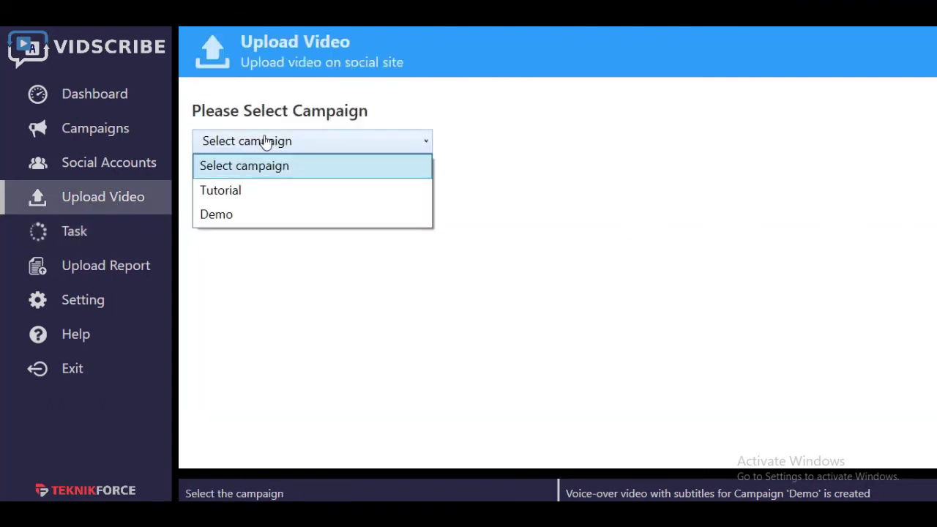
click(265, 215)
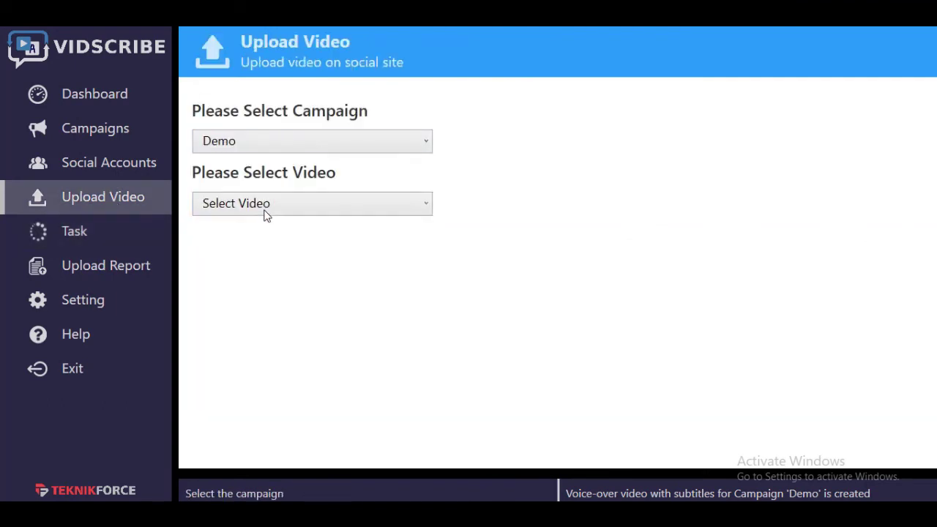
click(265, 212)
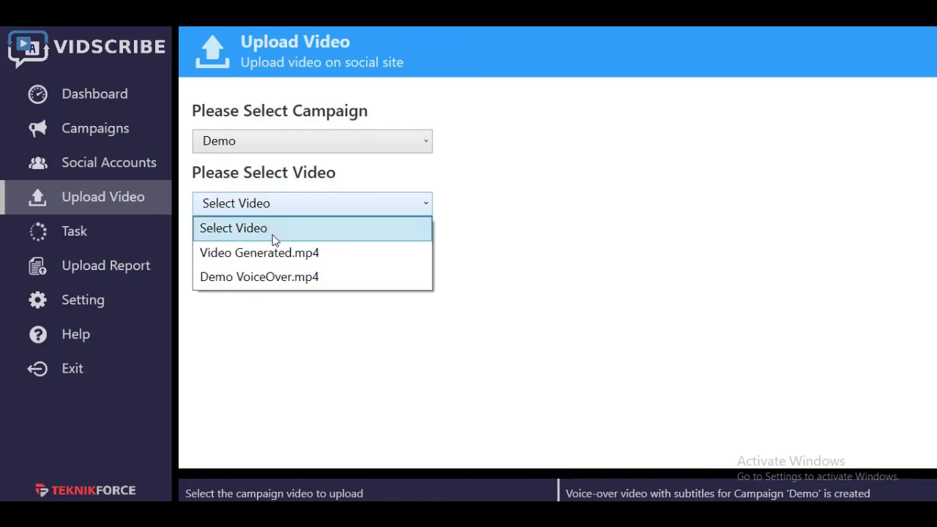
click(287, 278)
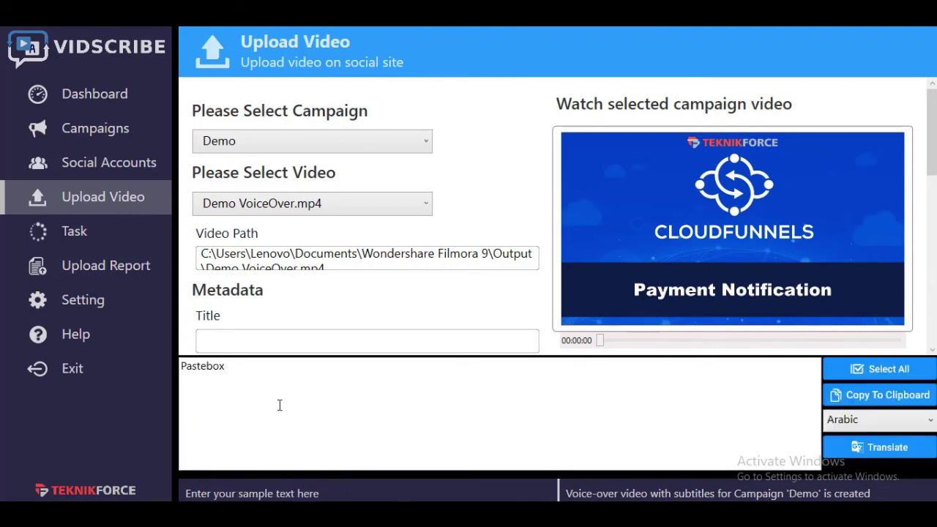
drag(297, 367, 170, 369)
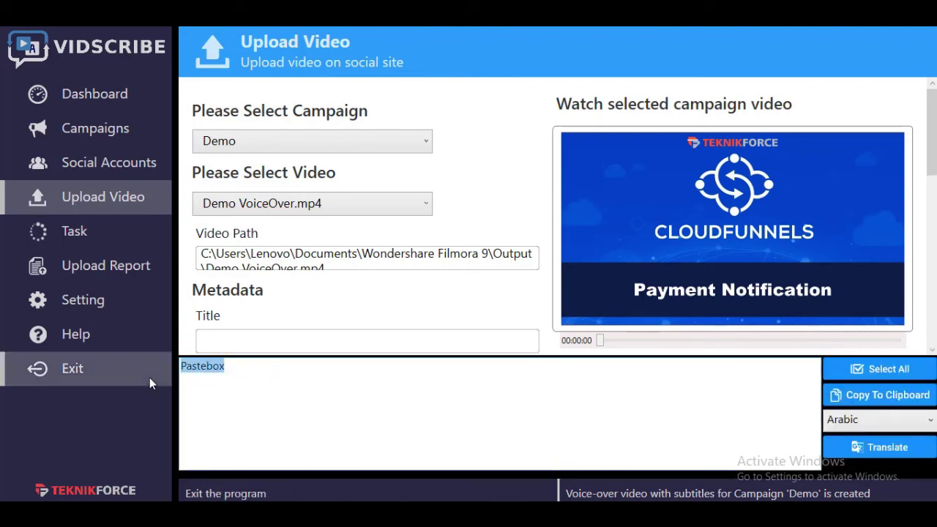
key(BackSpace)
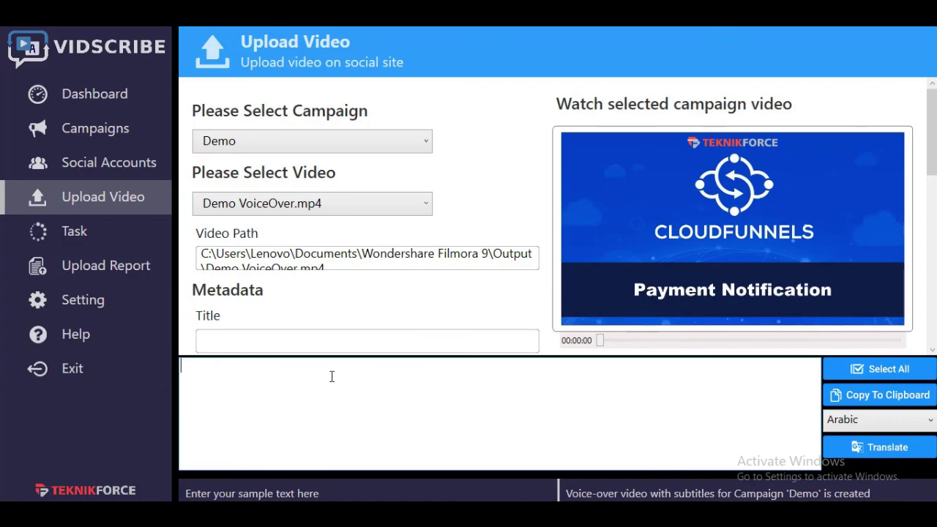
Translate Payment Notification into Chinese and set the title to 付款通知
click(886, 449)
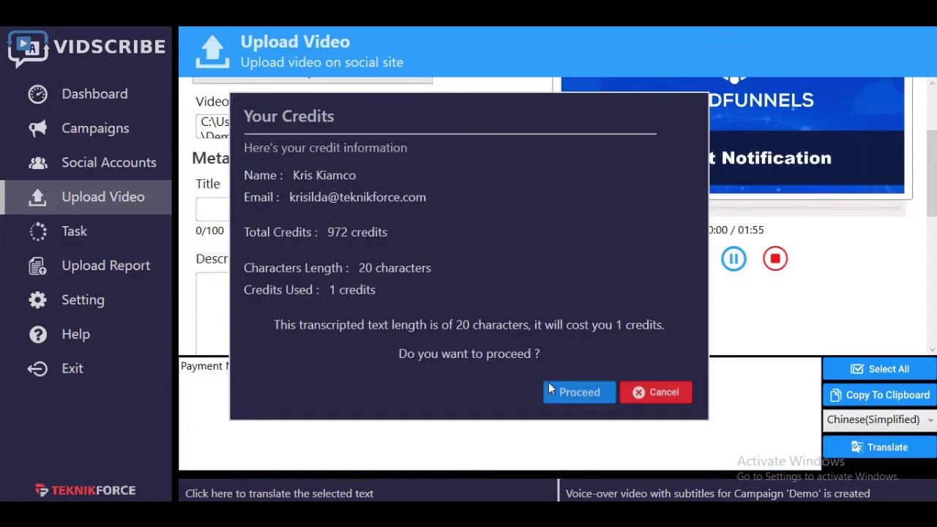
click(558, 397)
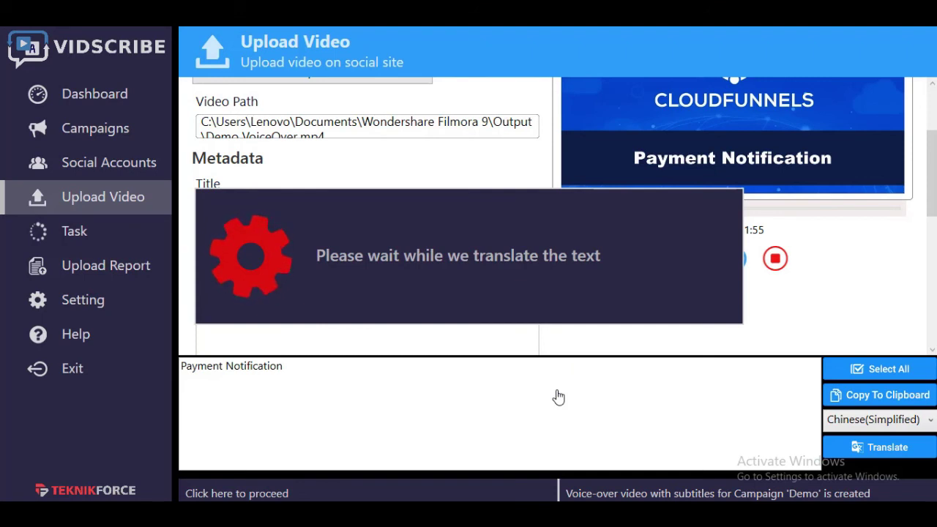
drag(267, 379, 181, 387)
key(ctrl+c)
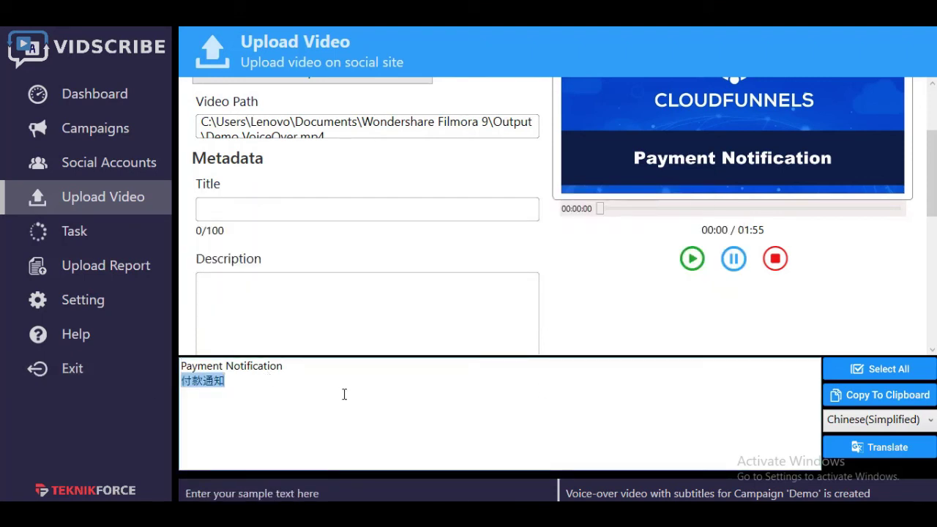
click(257, 206)
key(ctrl+v)
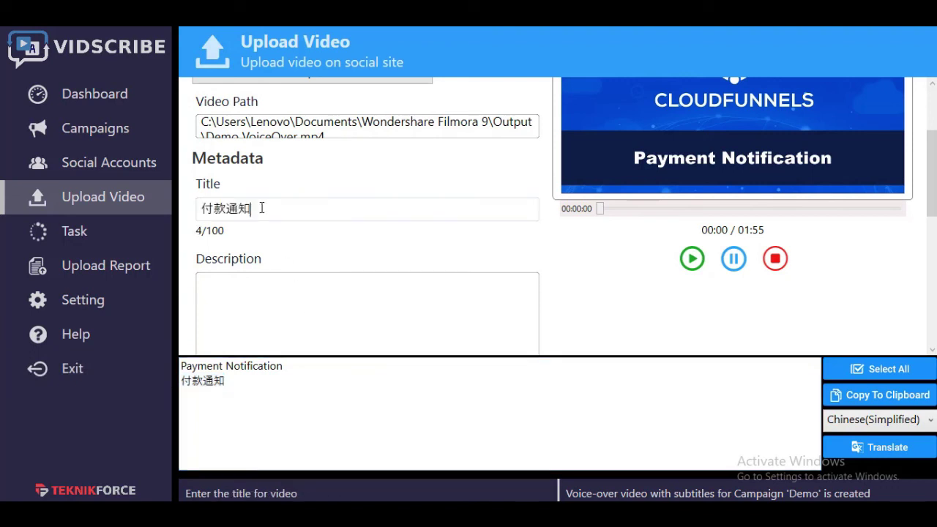
click(315, 339)
Replace the sample text with 'This video will show you the payment notification process'
drag(290, 395, 176, 373)
key(BackSpace)
text(Thi)
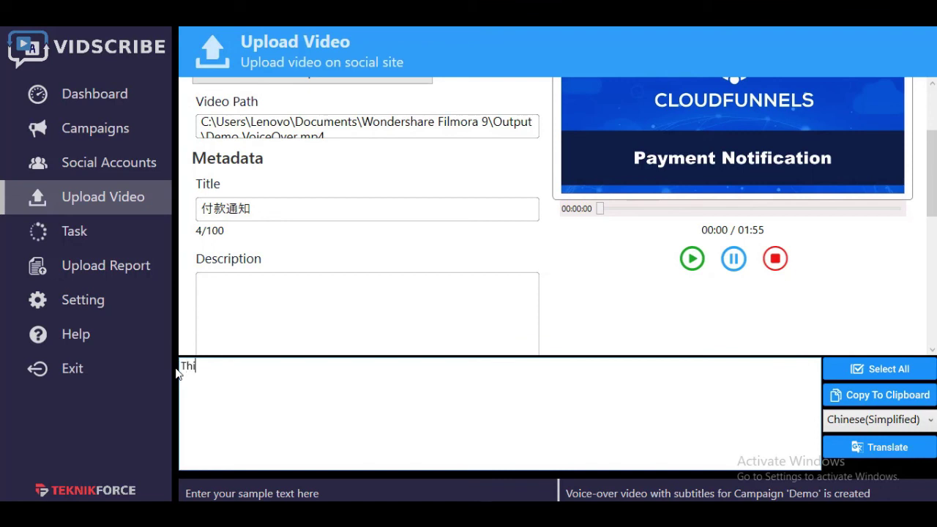
text(s video will show you the payment notification process)
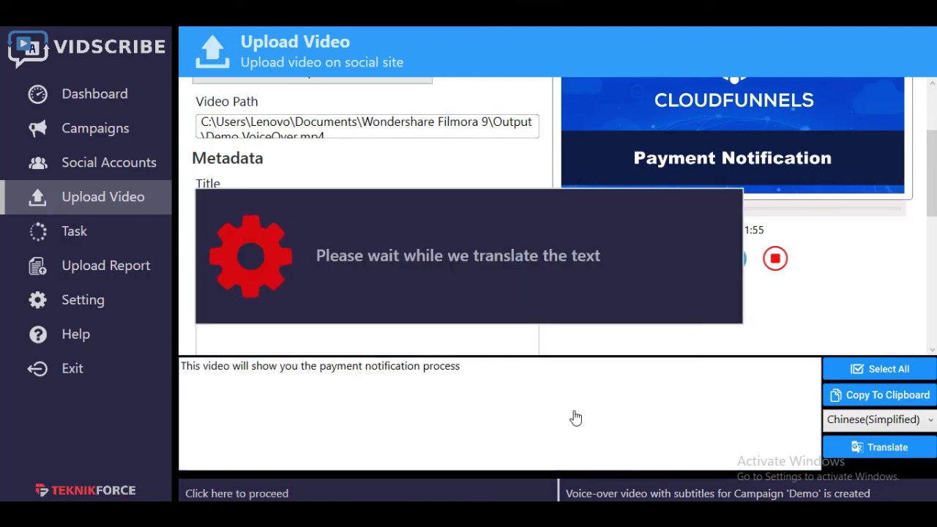
click(259, 300)
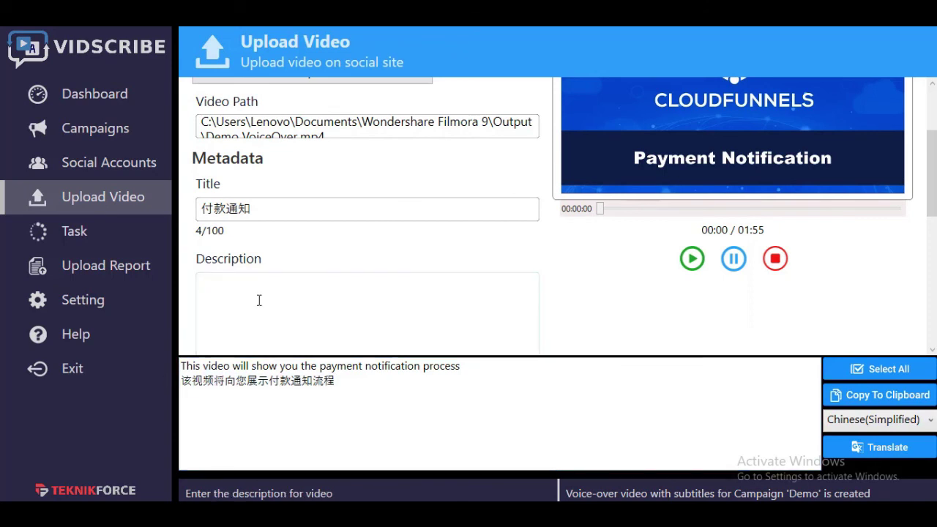
Paste the Chinese description sentence into Description and scroll down toward the Upload section
text(该视频将向您展示付款通知流程)
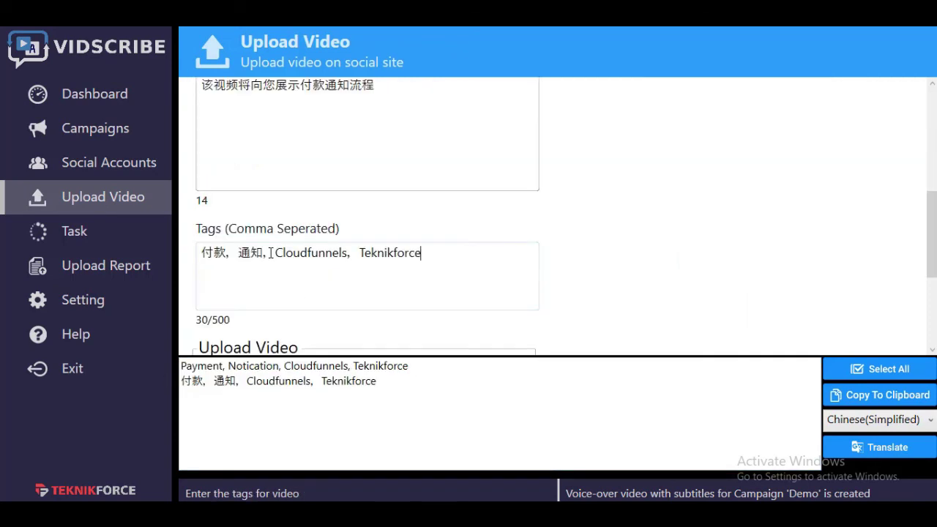
scroll(661, 241, down, 2)
scroll(661, 242, down, 1)
scroll(661, 242, down, 2)
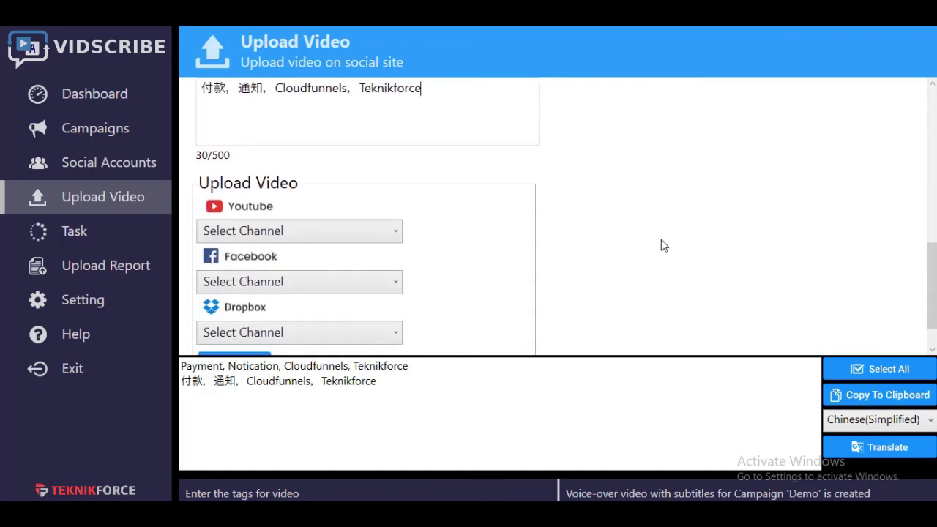
scroll(661, 240, down, 1)
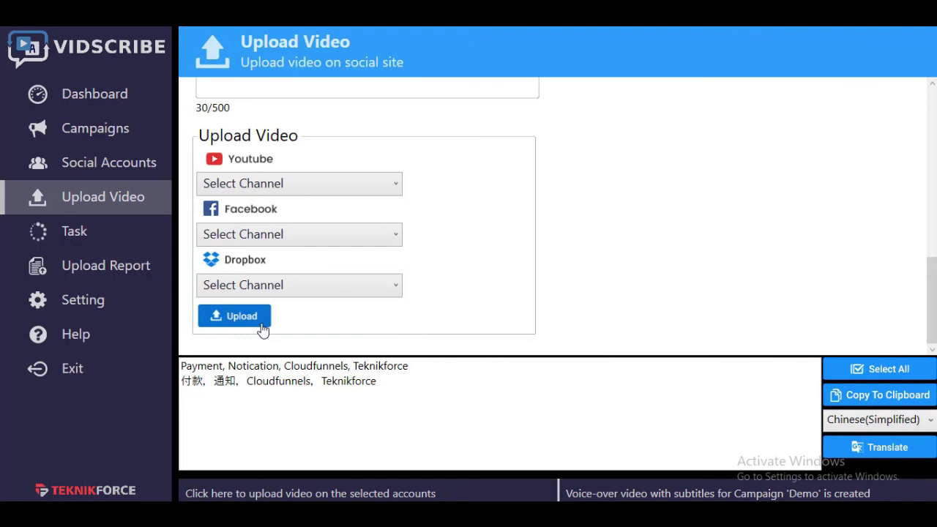
click(129, 271)
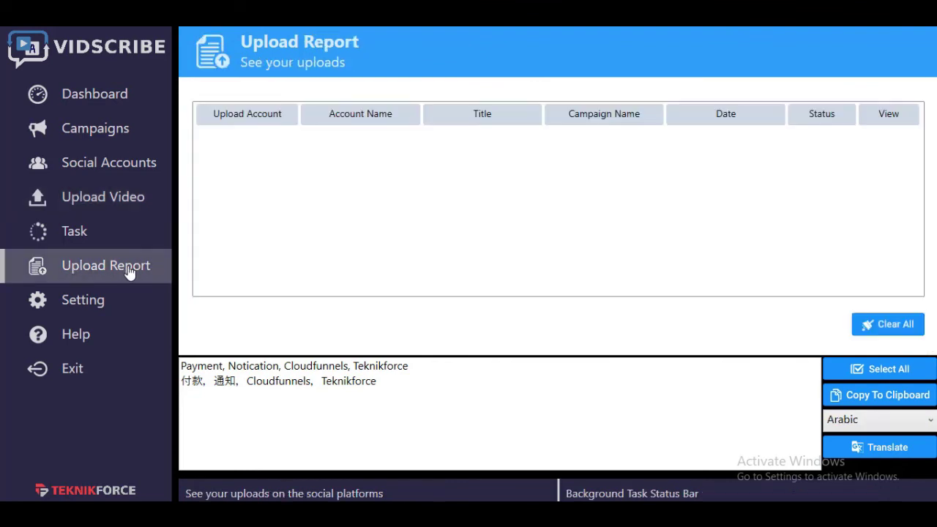